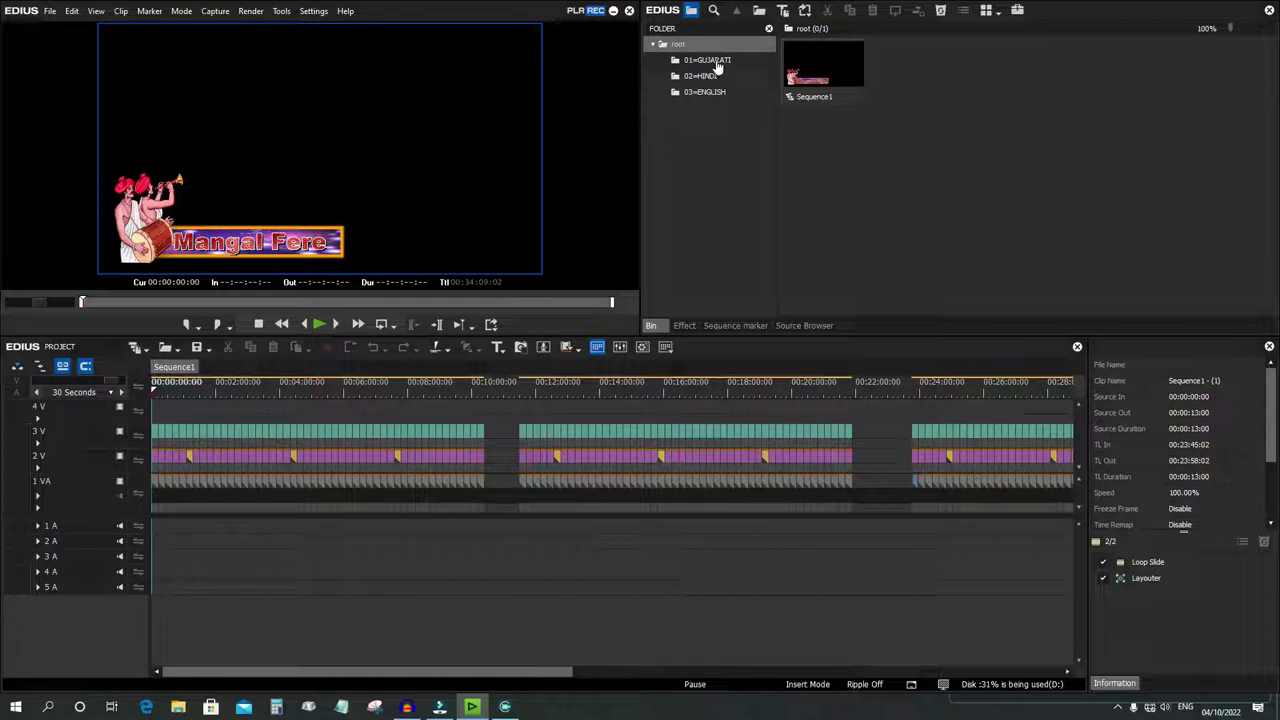
Open the 03=ENGLISH bin folder and preview the English "Mangal Fere" lower thirds from the timeline at full-screen size
{"action": "left_click", "coordinate": [704, 91]}
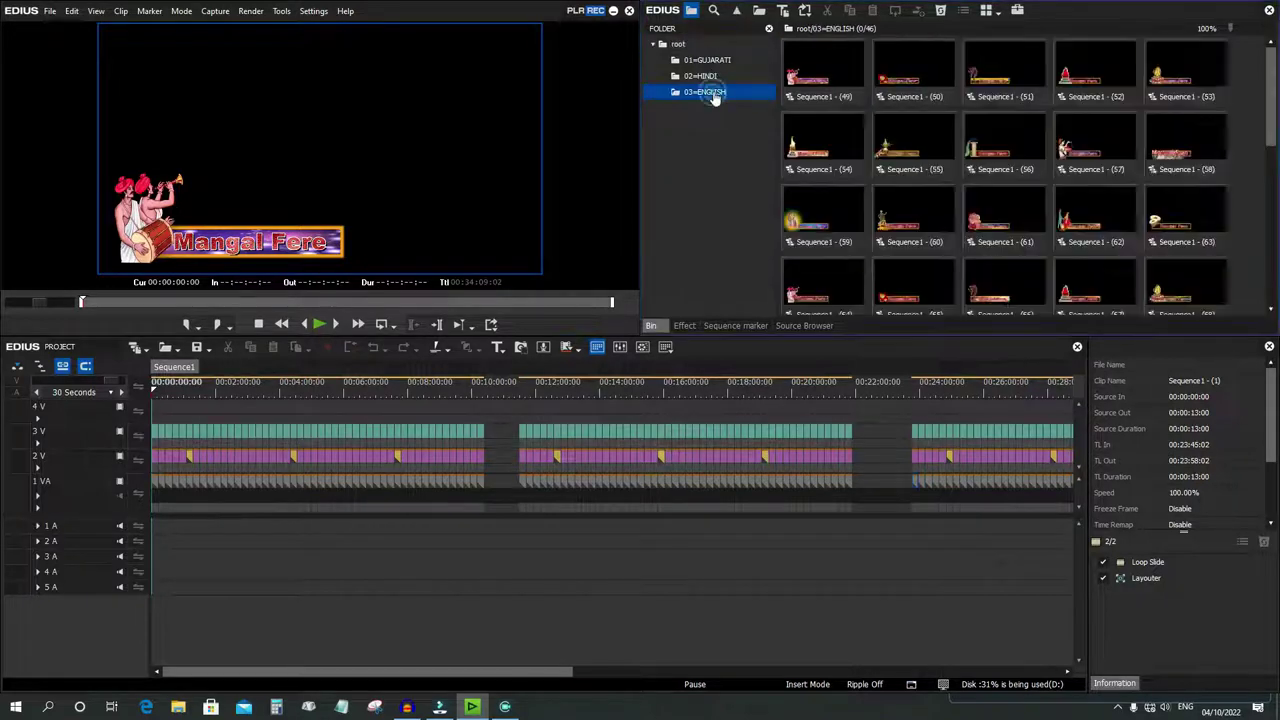
{"action": "left_click", "coordinate": [221, 382]}
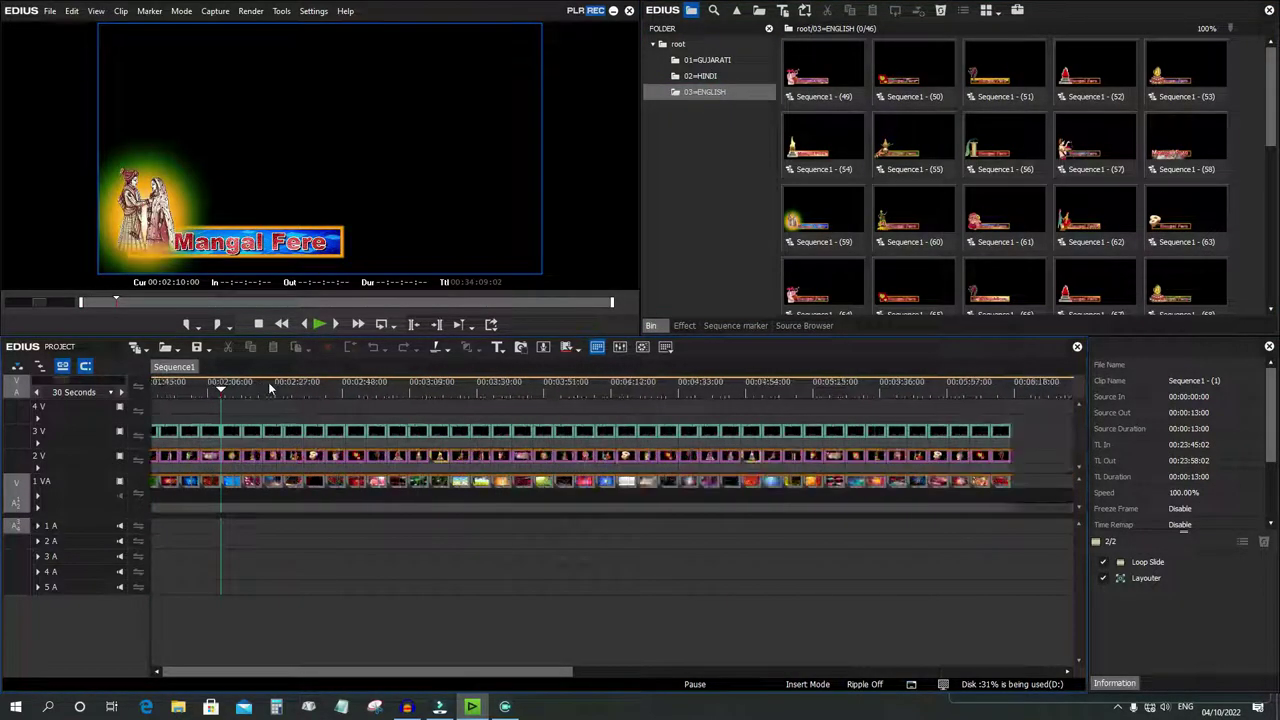
{"action": "scroll", "coordinate": [268, 383], "scroll_direction": "up", "scroll_amount": 8}
{"action": "double_click", "coordinate": [348, 188]}
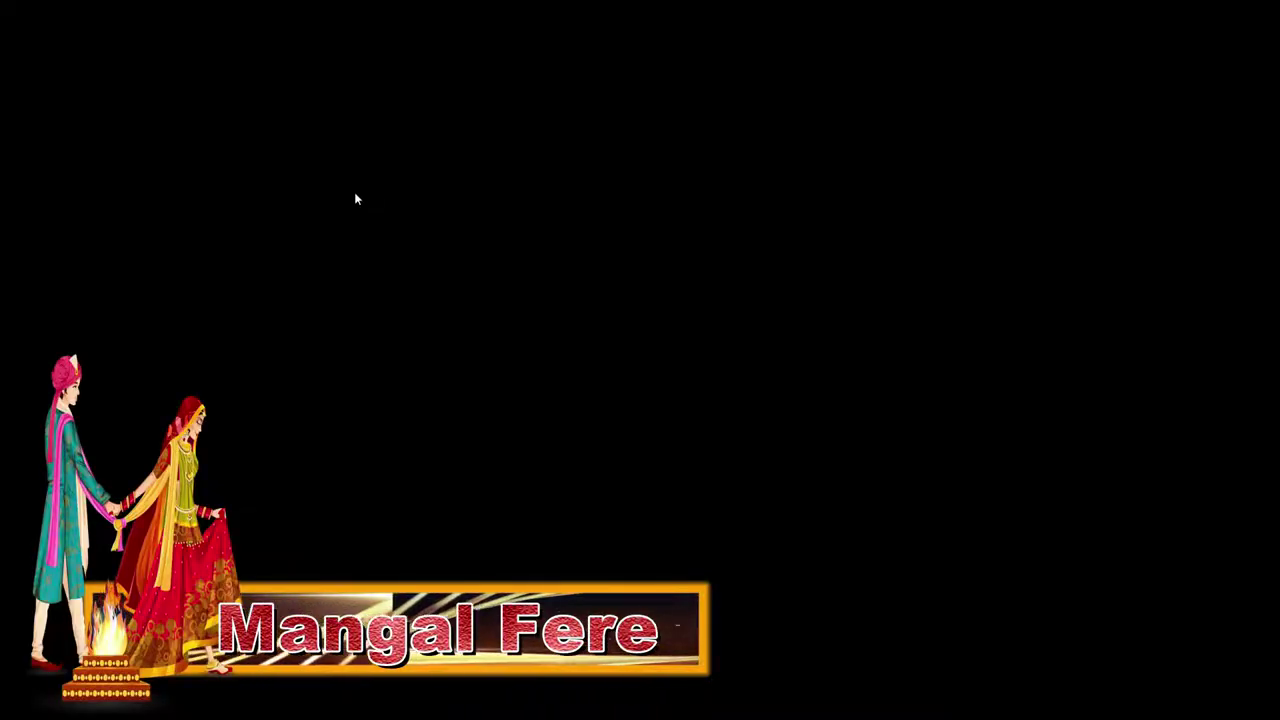
{"action": "key", "text": "Escape"}
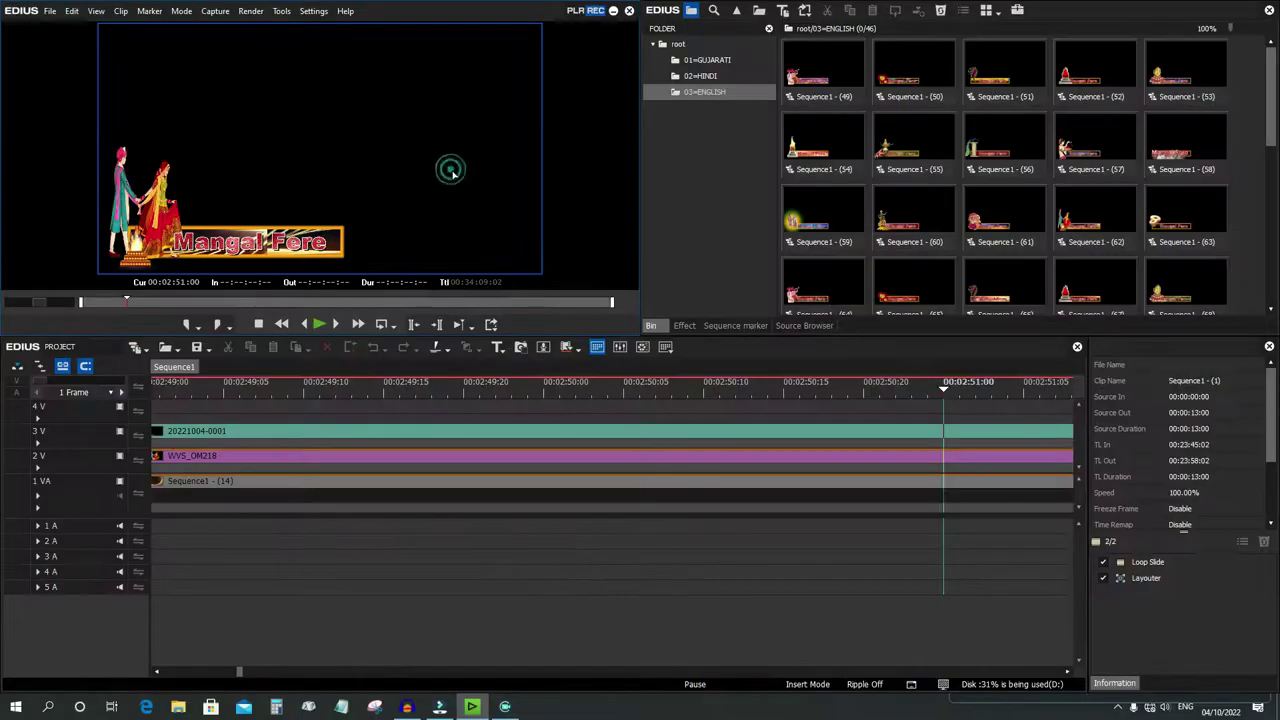
Open the 02=HINDI bin folder and step through the Hindi lower thirds in the middle group of timeline clips
{"action": "left_click", "coordinate": [711, 76]}
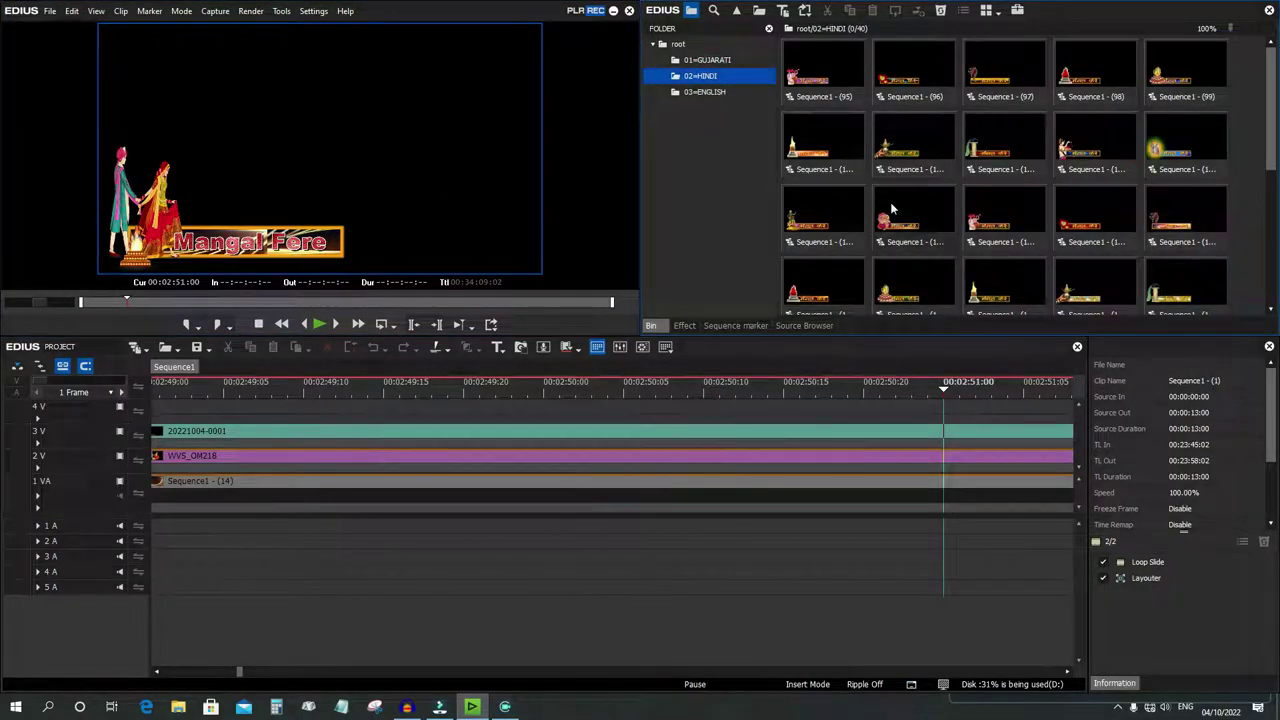
{"action": "scroll", "coordinate": [687, 393], "scroll_direction": "down", "scroll_amount": 8}
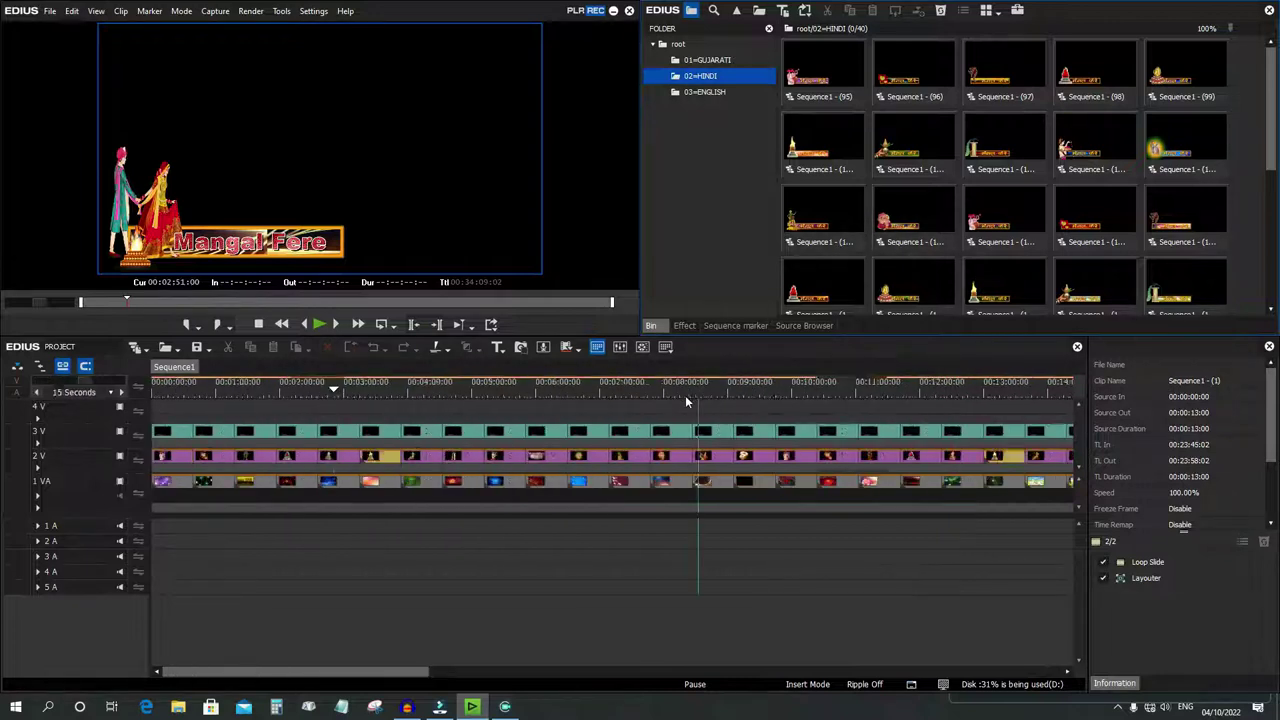
{"action": "scroll", "coordinate": [662, 415], "scroll_direction": "up", "scroll_amount": 3}
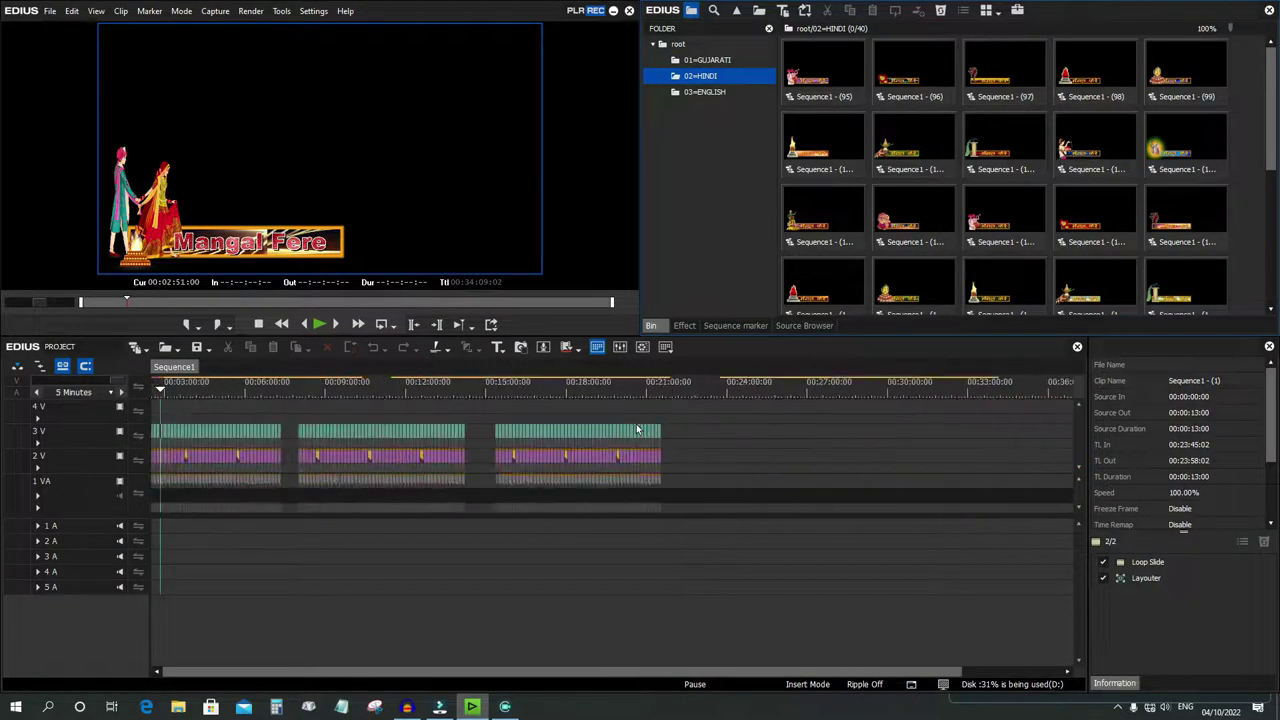
{"action": "left_click", "coordinate": [327, 388]}
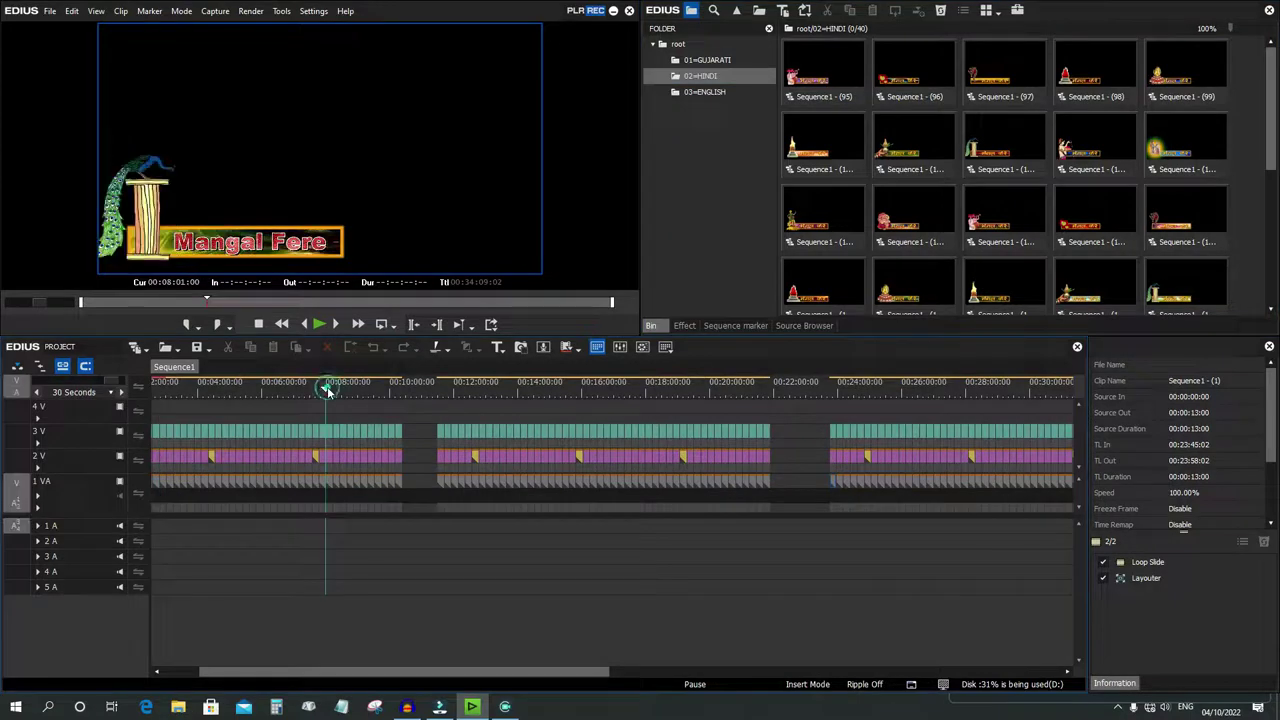
{"action": "left_click", "coordinate": [560, 392]}
{"action": "left_click", "coordinate": [643, 390]}
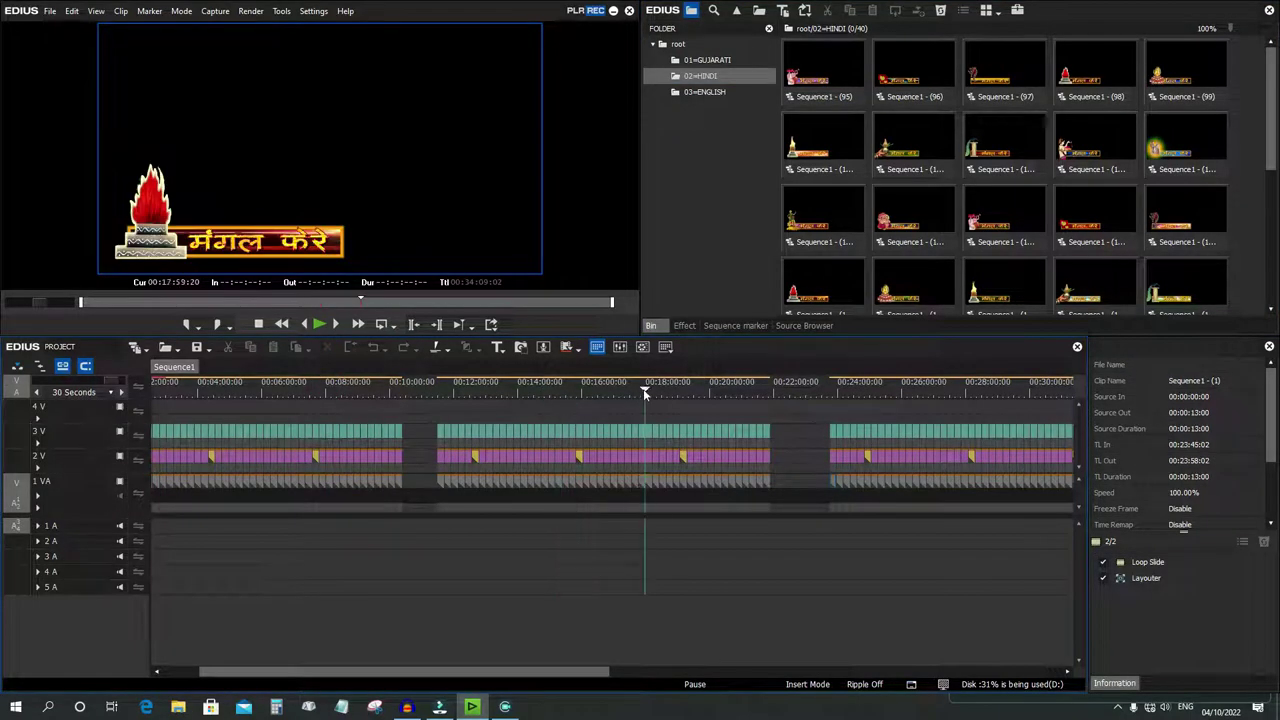
{"action": "left_click", "coordinate": [619, 390]}
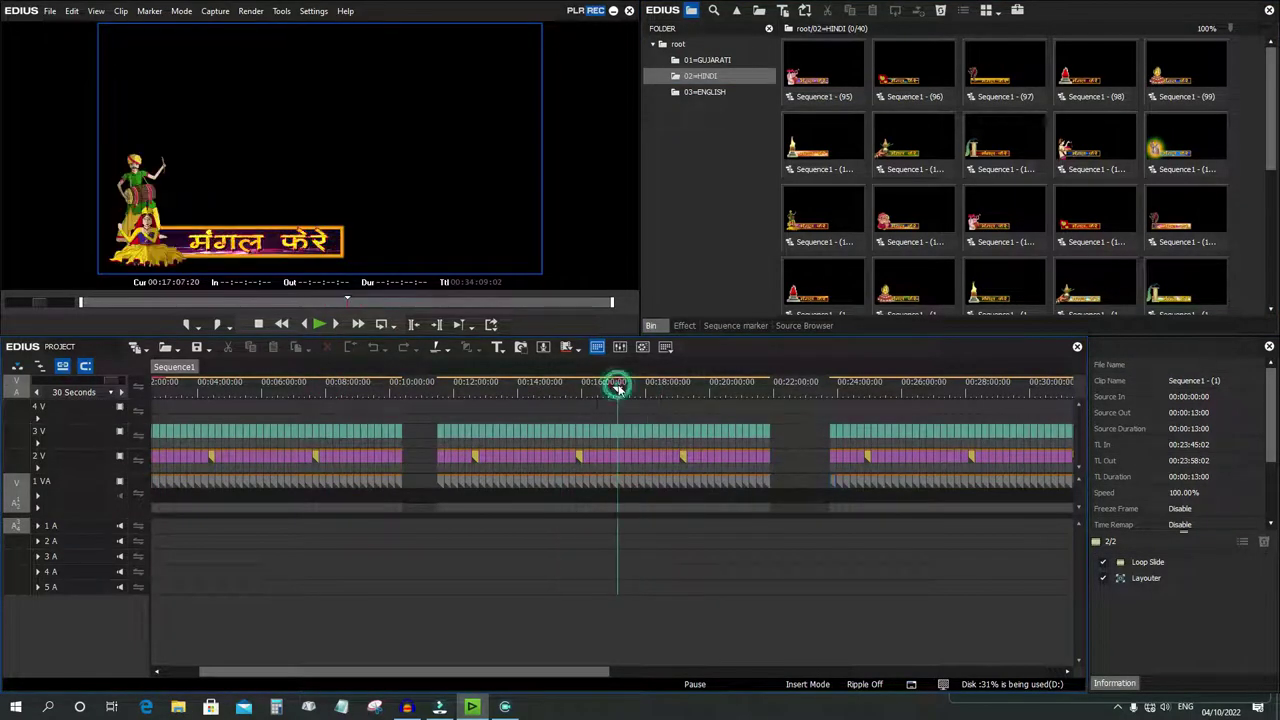
{"action": "left_click", "coordinate": [638, 390]}
Play the Hindi lower thirds from about 00:17:59 on the timeline and view them full screen
{"action": "key", "text": "space"}
{"action": "left_click", "coordinate": [646, 393]}
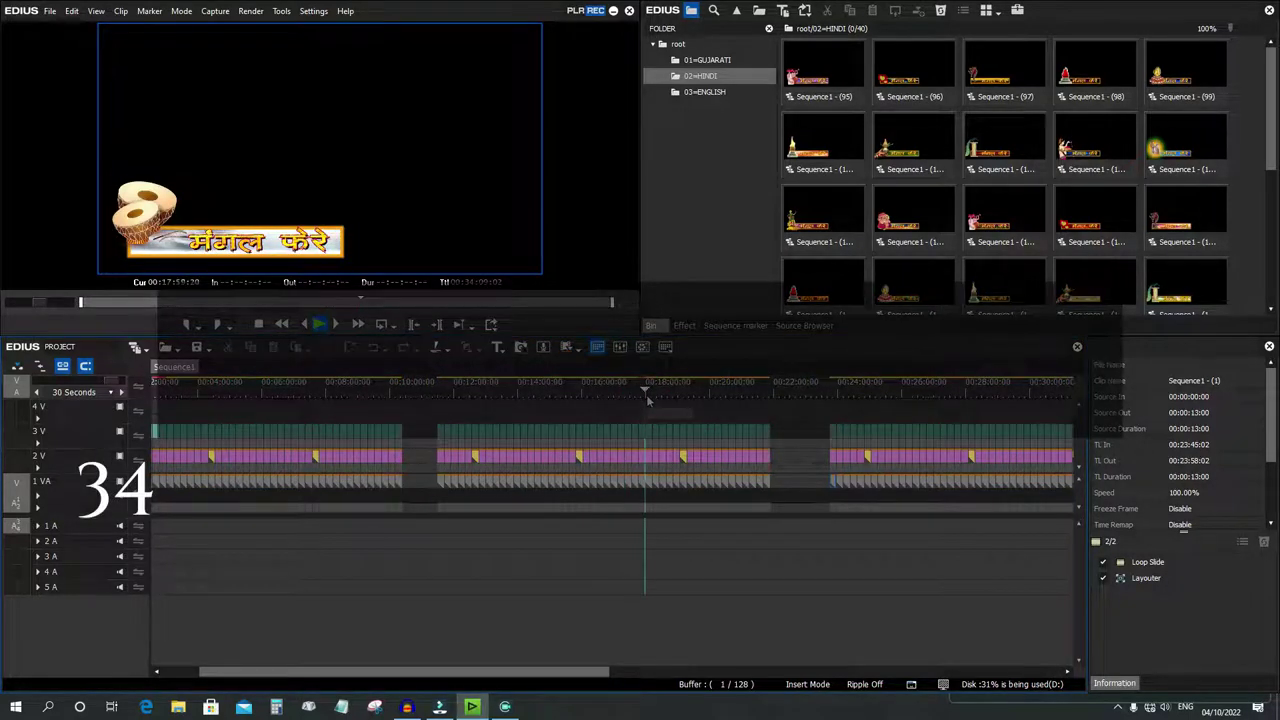
{"action": "key", "text": "space"}
{"action": "key", "text": "F10"}
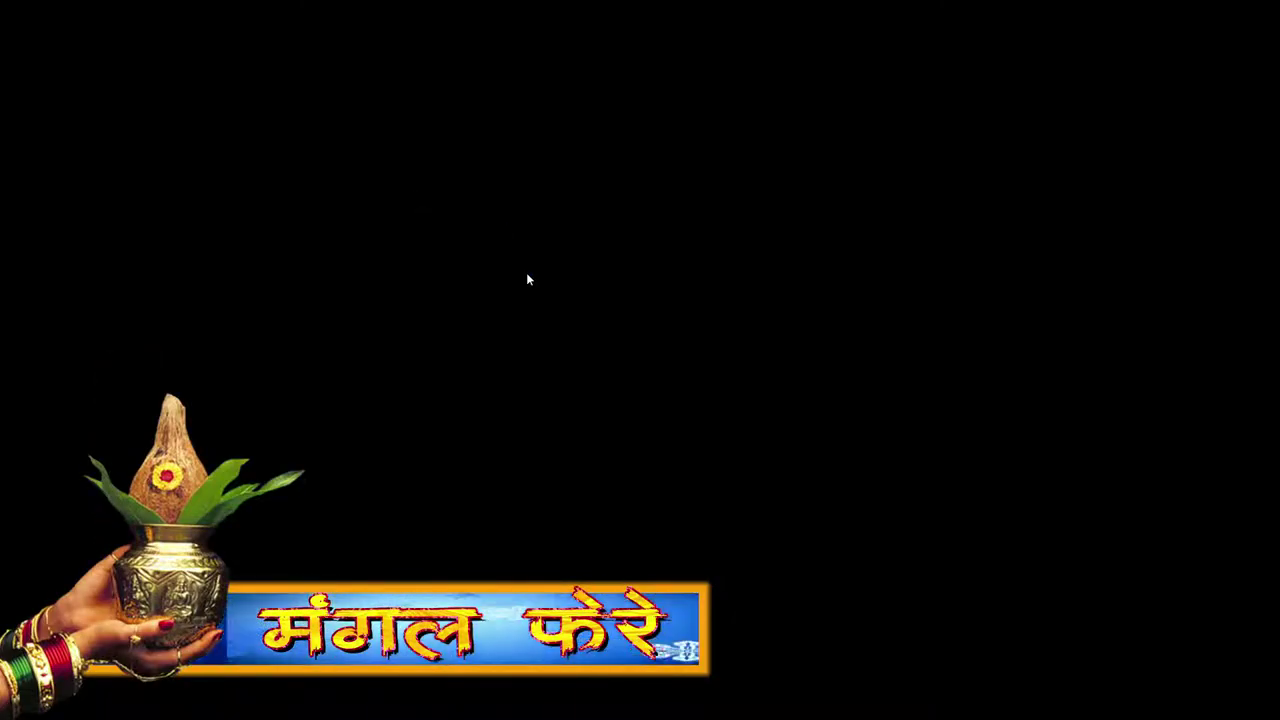
{"action": "key", "text": "Escape"}
Open the 01=GUJARATI bin folder and preview the Gujarati lower thirds, playing from the VAR_KANYA clip
{"action": "left_click_drag", "start_coordinate": [879, 385], "coordinate": [940, 386]}
{"action": "left_click", "coordinate": [716, 60]}
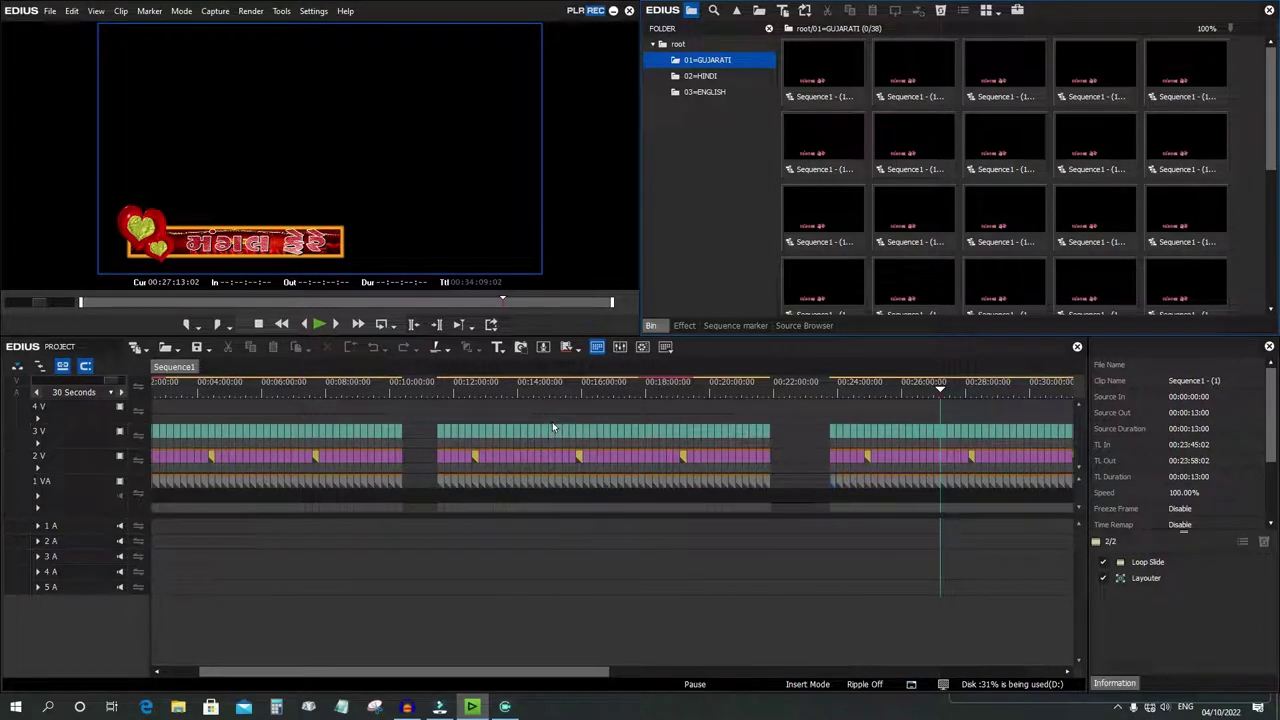
{"action": "left_click", "coordinate": [845, 384]}
{"action": "scroll", "coordinate": [885, 416], "scroll_direction": "up", "scroll_amount": 5}
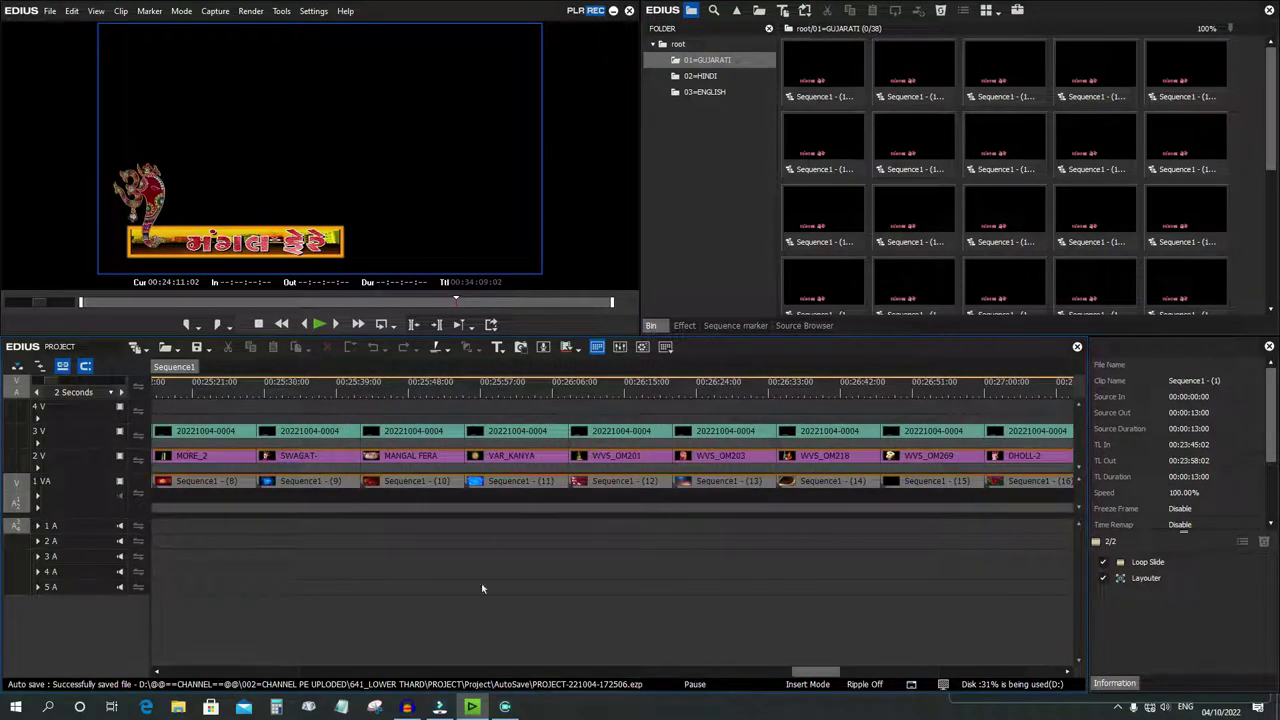
{"action": "left_click", "coordinate": [408, 384]}
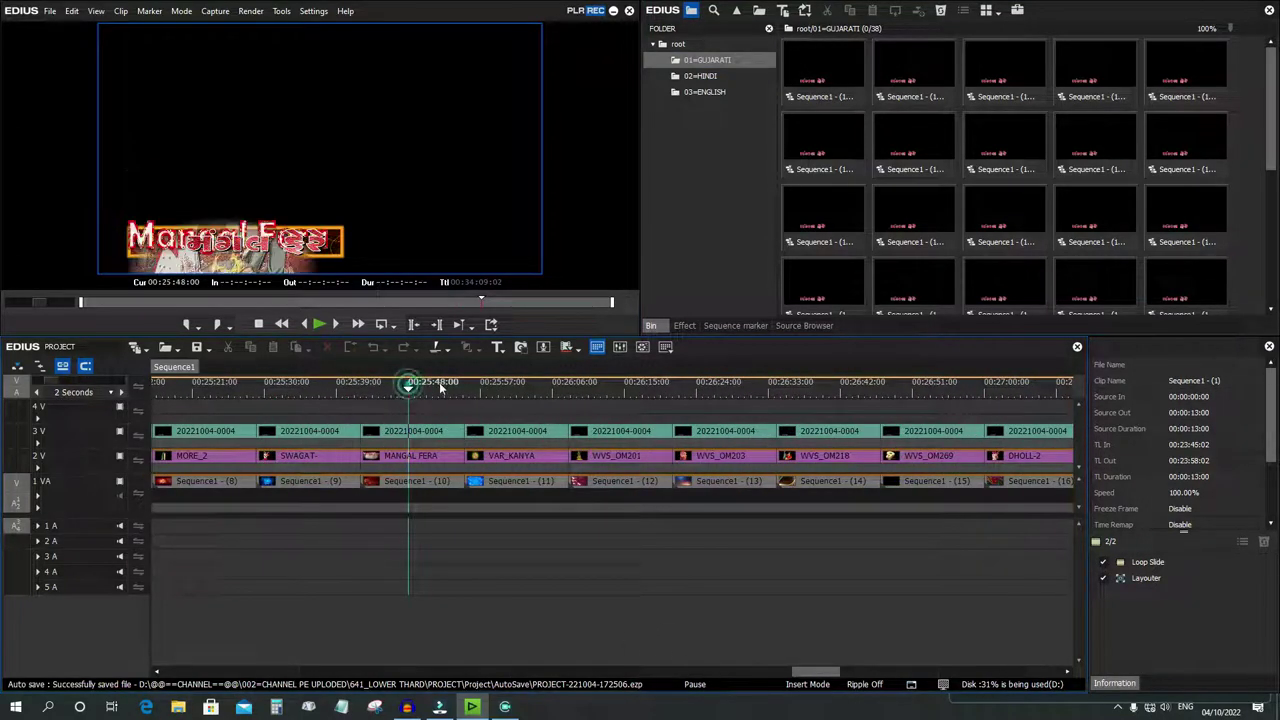
{"action": "left_click", "coordinate": [525, 395]}
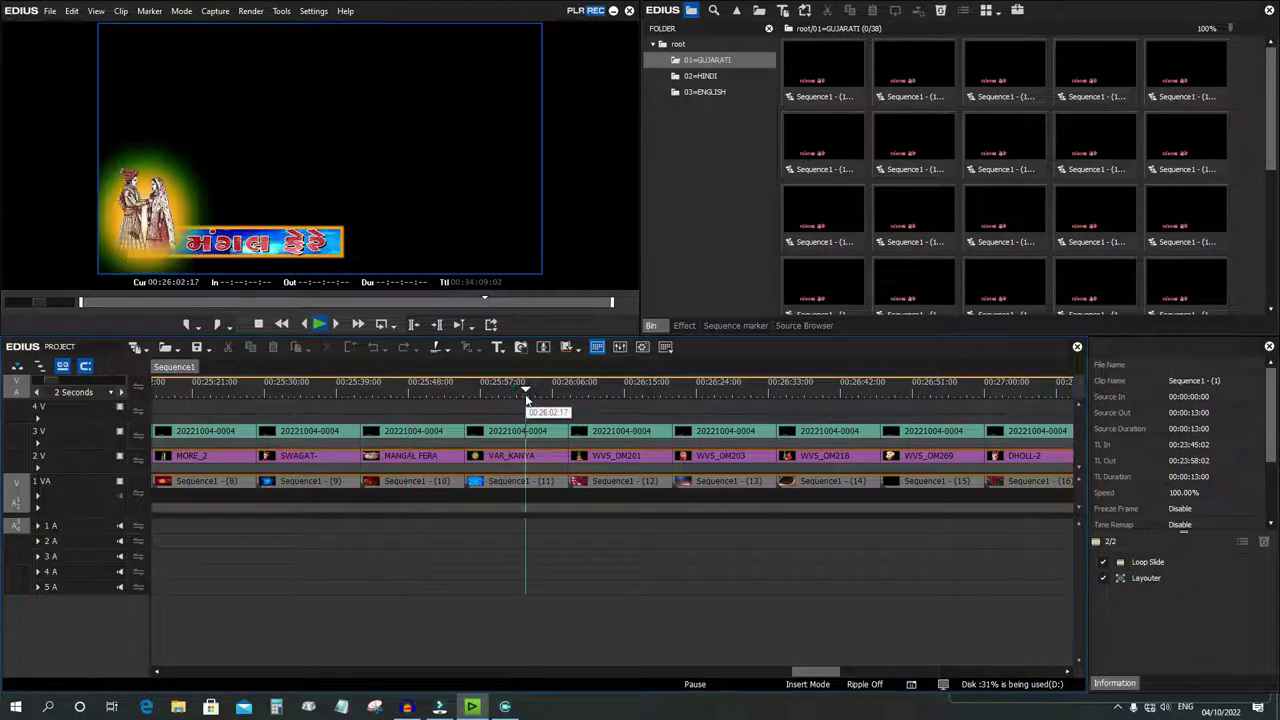
{"action": "key", "text": "space"}
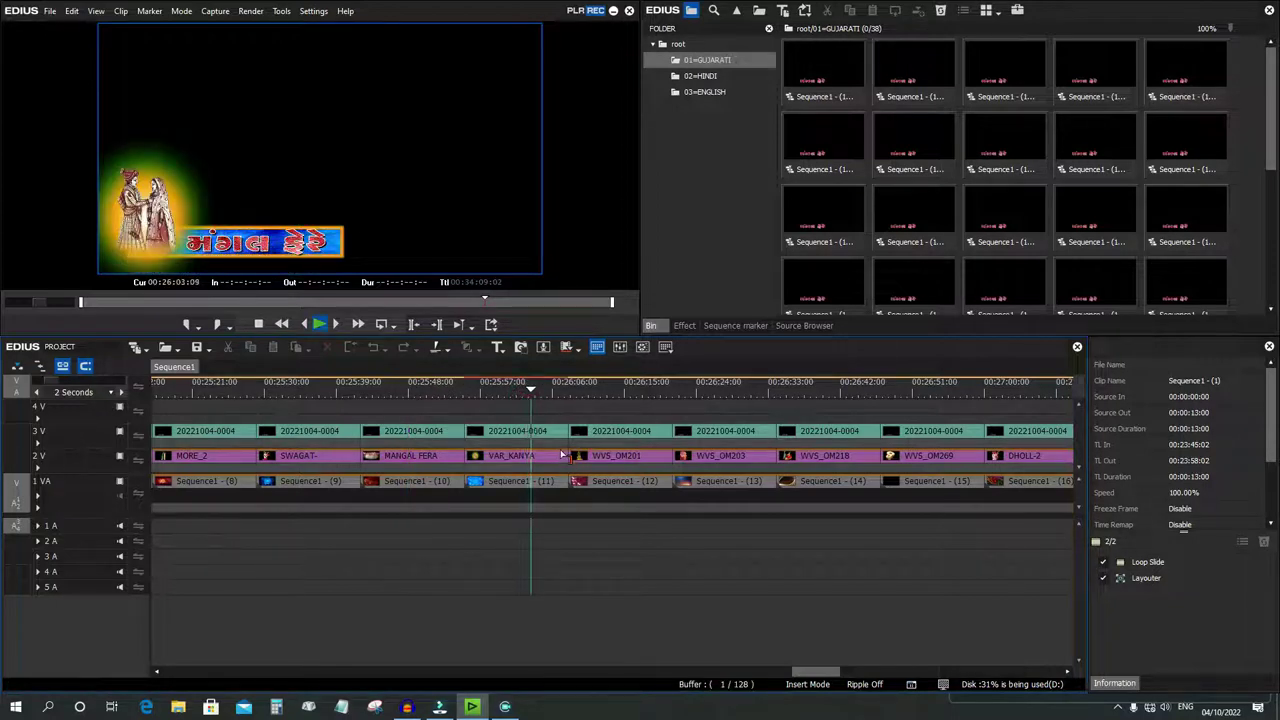
{"action": "left_click", "coordinate": [622, 430]}
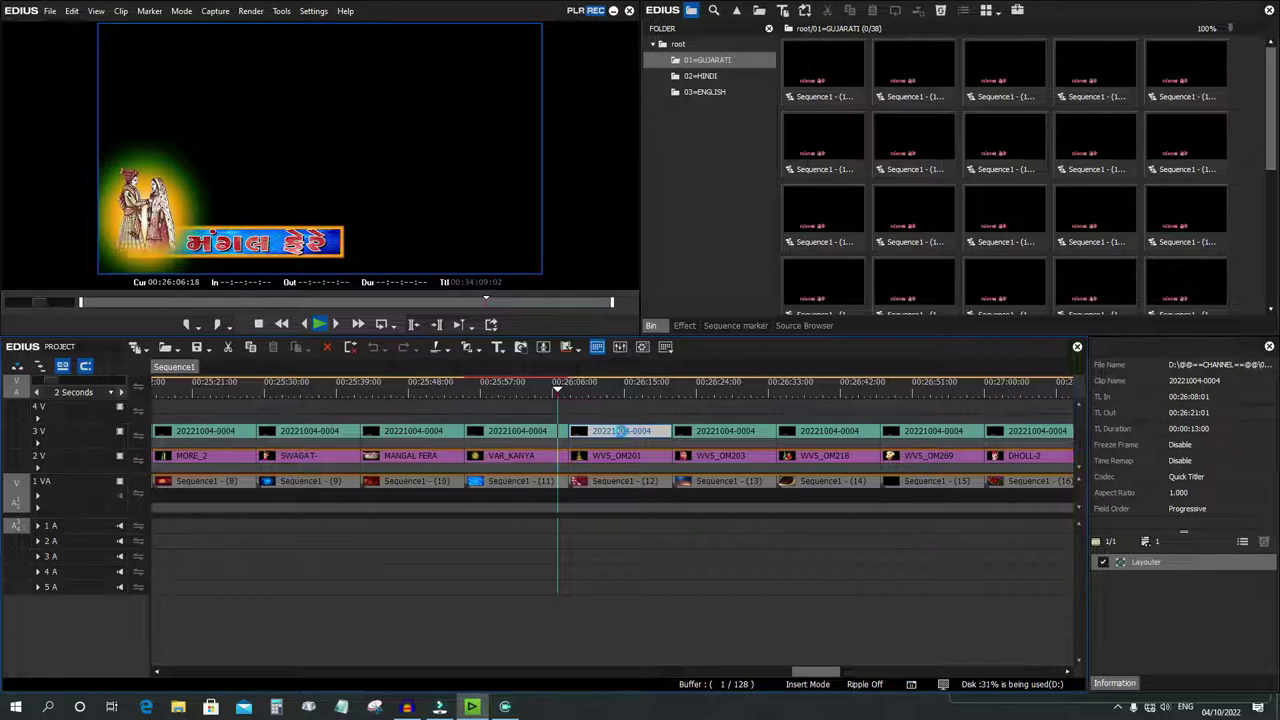
{"action": "double_click", "coordinate": [622, 430]}
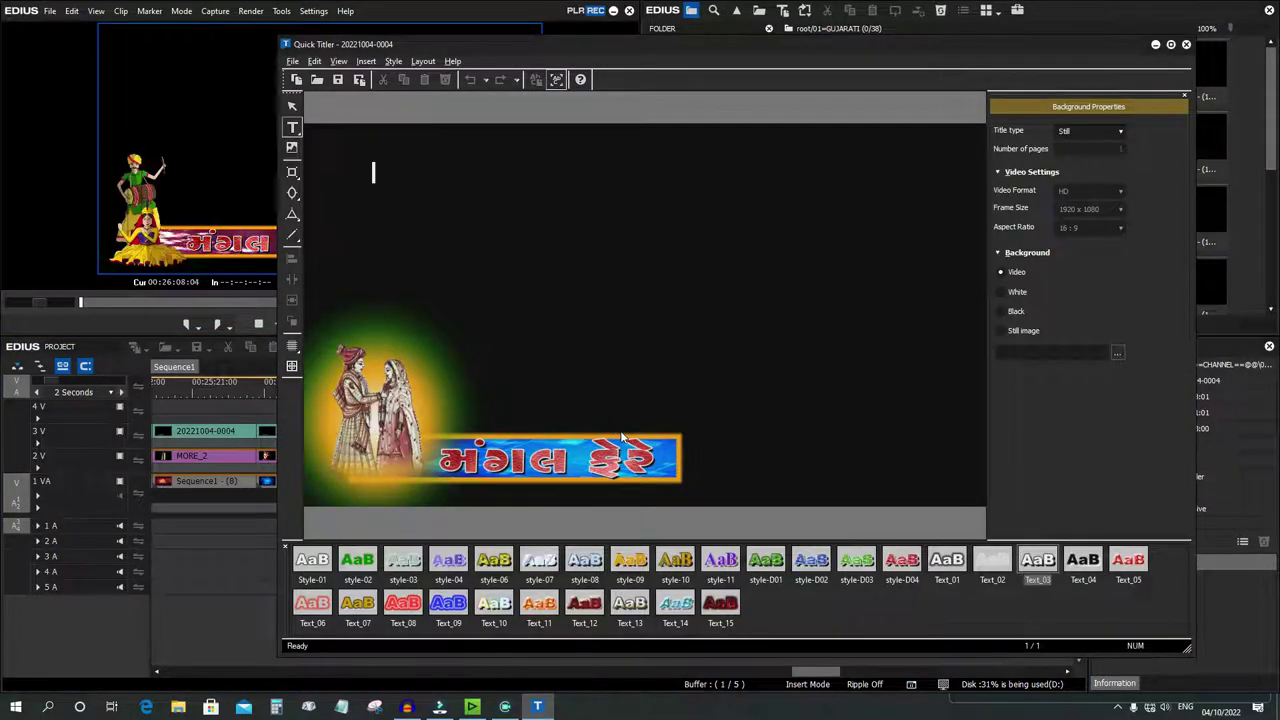
{"action": "left_click", "coordinate": [576, 470]}
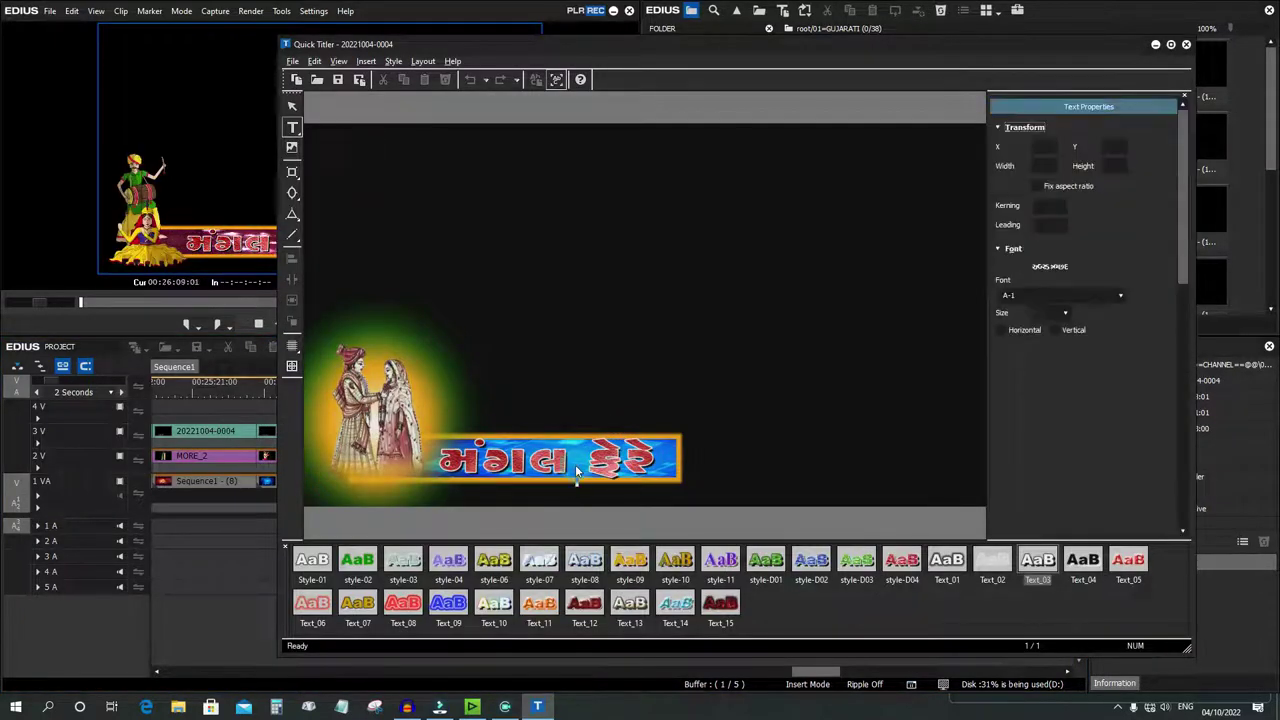
{"action": "double_click", "coordinate": [567, 467]}
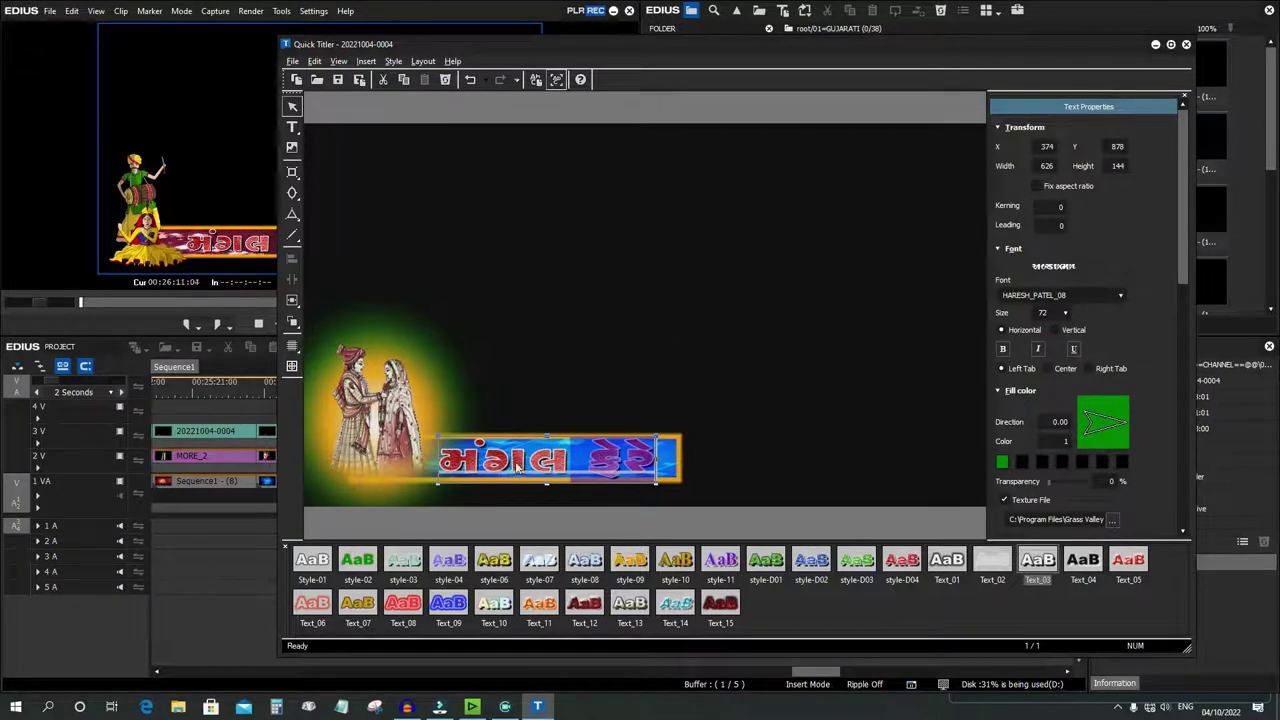
{"action": "left_click", "coordinate": [578, 342]}
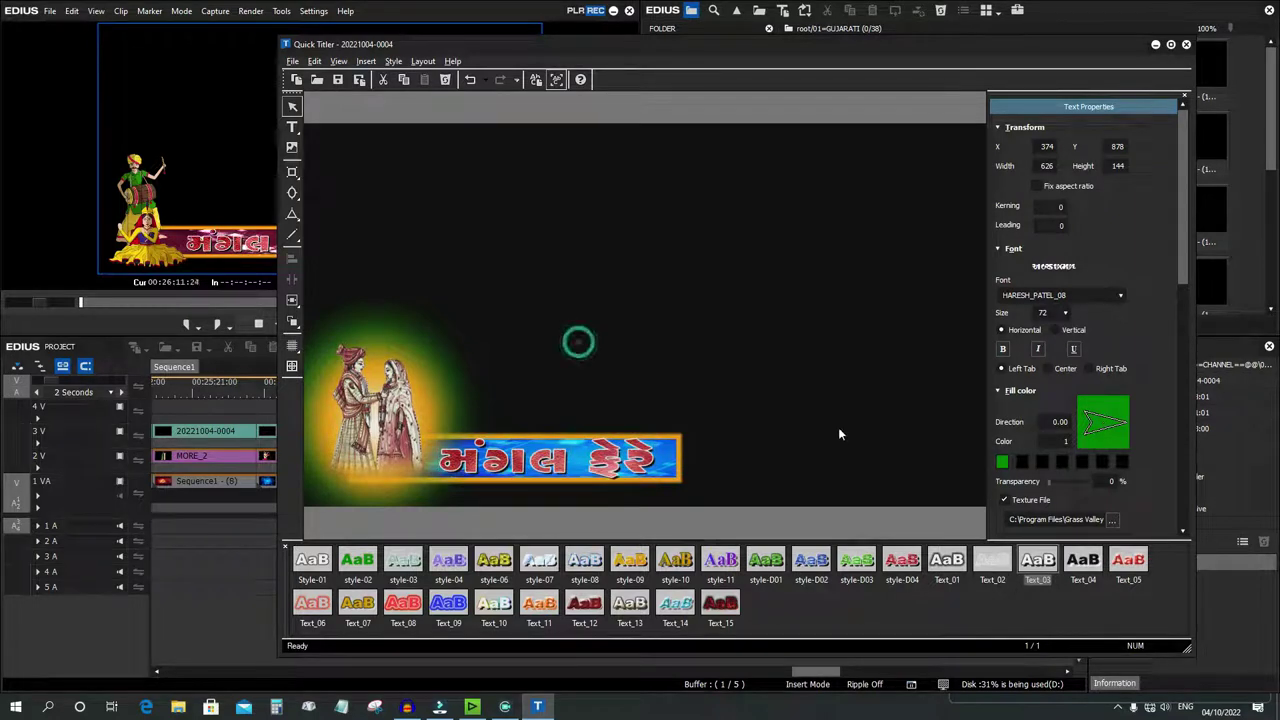
Try moving the Gujarati title text up above the blue banner, and close the titler
{"action": "left_click", "coordinate": [636, 467]}
{"action": "left_click", "coordinate": [703, 449]}
{"action": "left_click", "coordinate": [655, 458]}
{"action": "left_click_drag", "start_coordinate": [678, 390], "coordinate": [728, 381]}
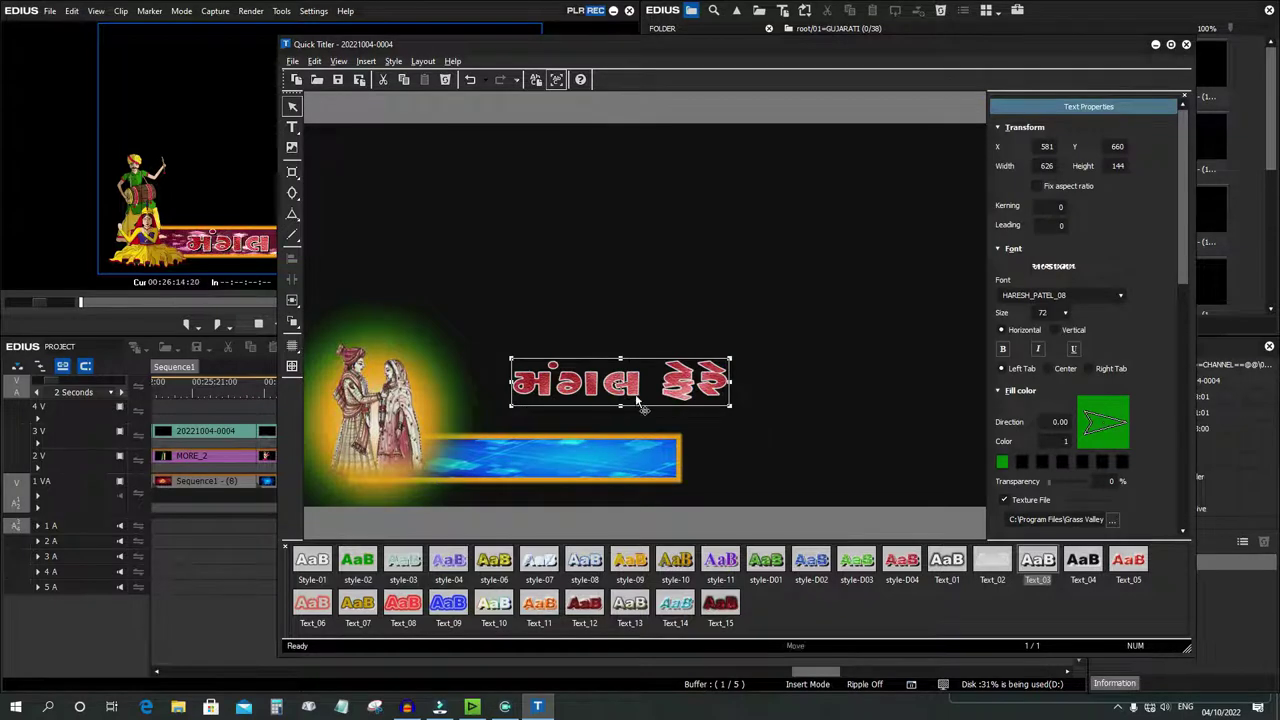
{"action": "left_click", "coordinate": [1187, 45]}
Preview the Gujarati lower thirds on the WVS_OM203, WVS_OM218 and WVS_OM269 clips
{"action": "left_click", "coordinate": [757, 375]}
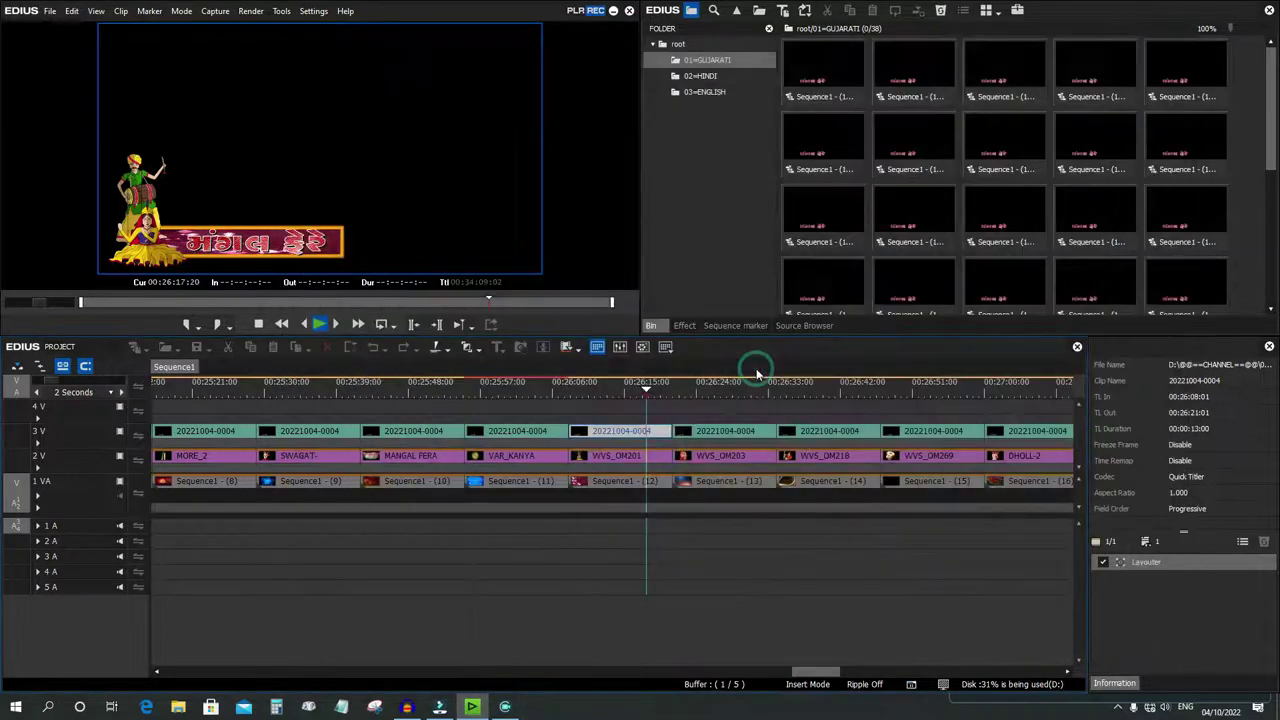
{"action": "left_click", "coordinate": [728, 387]}
{"action": "left_click", "coordinate": [828, 382]}
{"action": "left_click", "coordinate": [925, 386]}
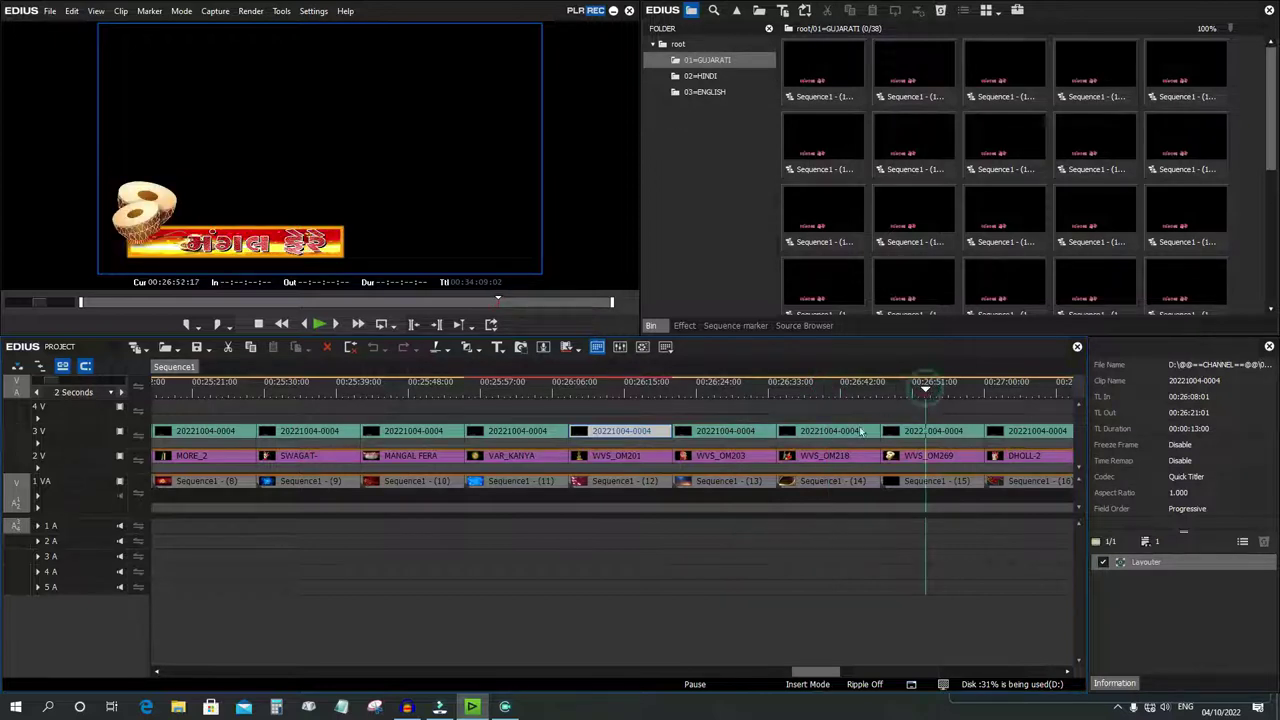
Scrub through the whole Sequence1 timeline to review the English, Hindi and Gujarati title groups
{"action": "scroll", "coordinate": [711, 499], "scroll_direction": "down", "scroll_amount": 10}
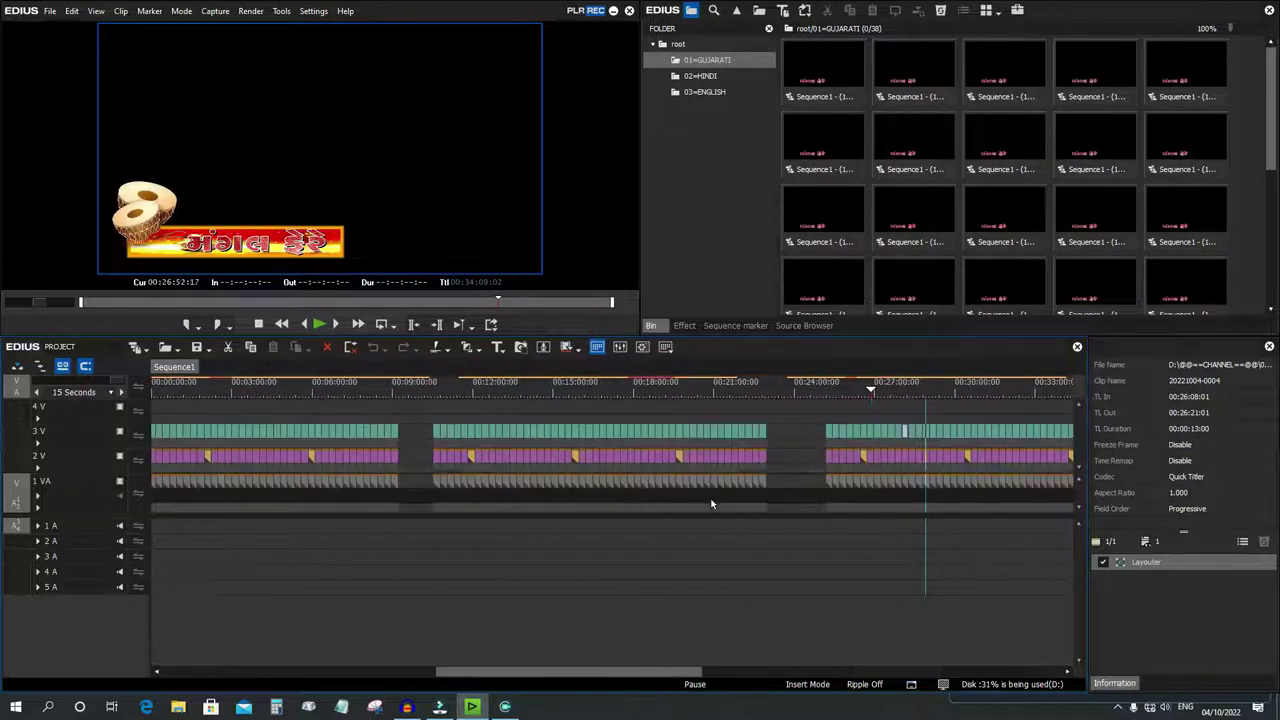
{"action": "scroll", "coordinate": [710, 504], "scroll_direction": "up", "scroll_amount": 4}
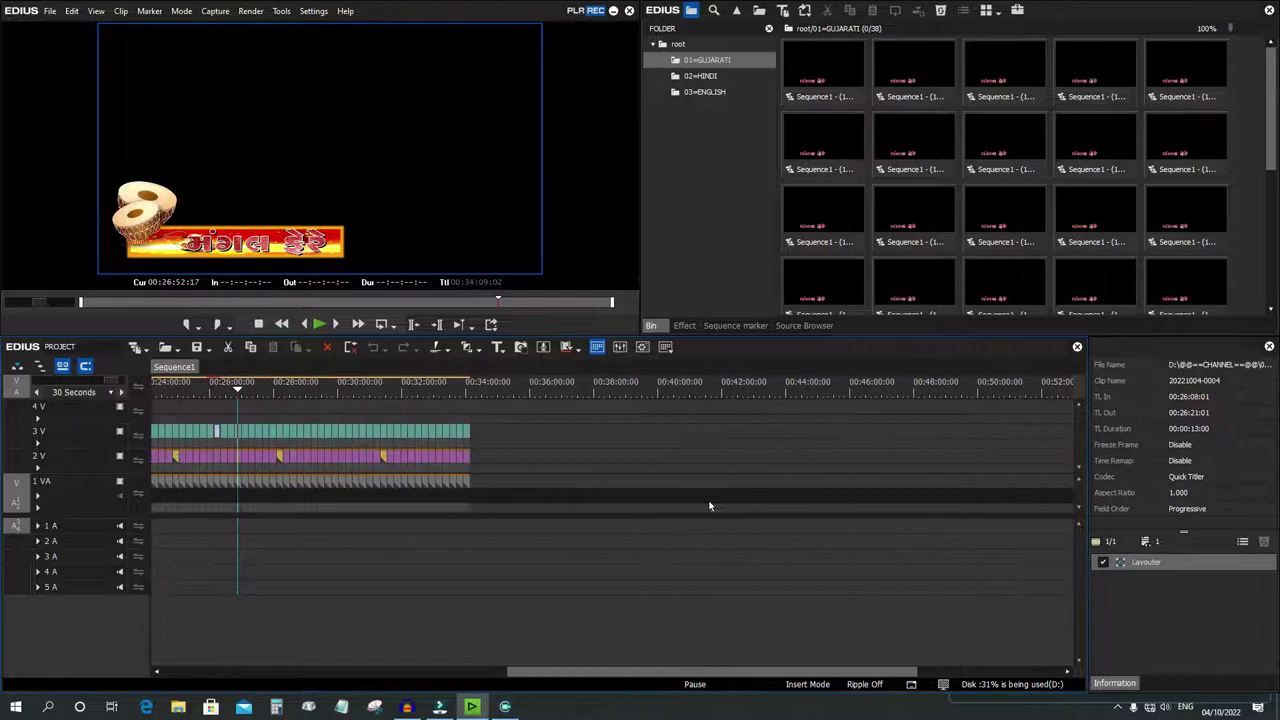
{"action": "left_click_drag", "start_coordinate": [464, 386], "coordinate": [148, 384]}
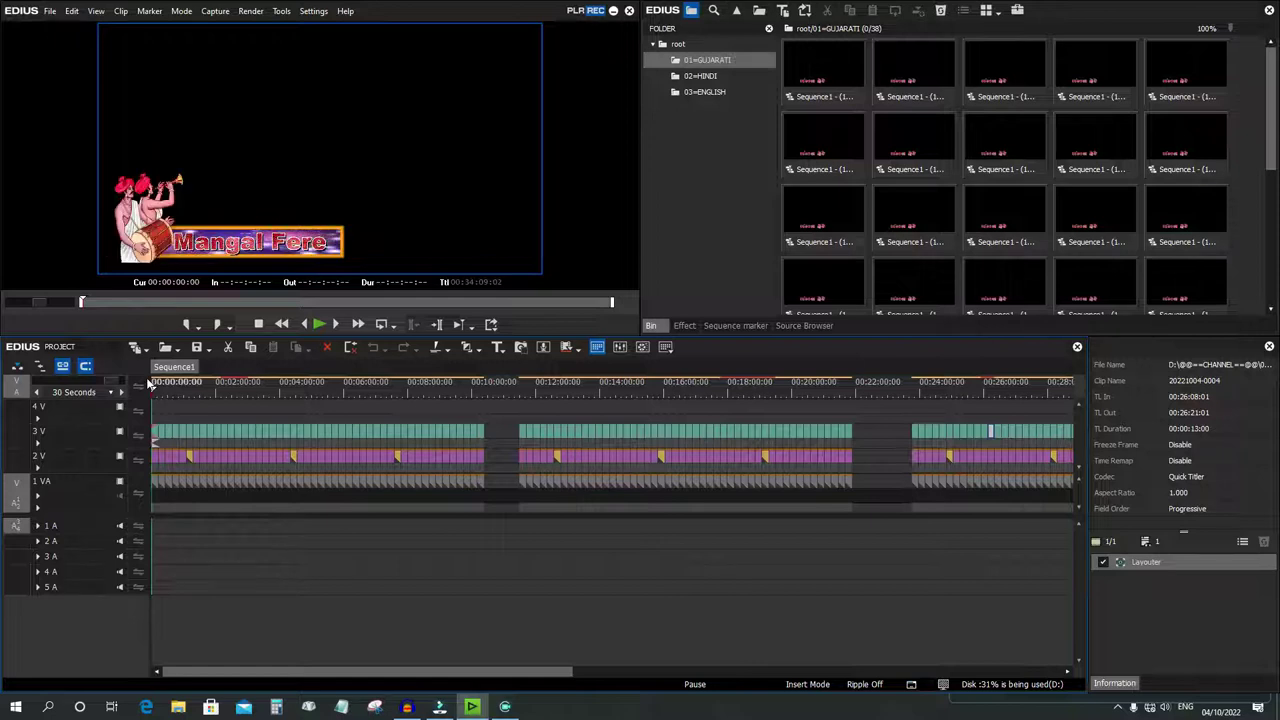
{"action": "left_click_drag", "start_coordinate": [234, 384], "coordinate": [1022, 410]}
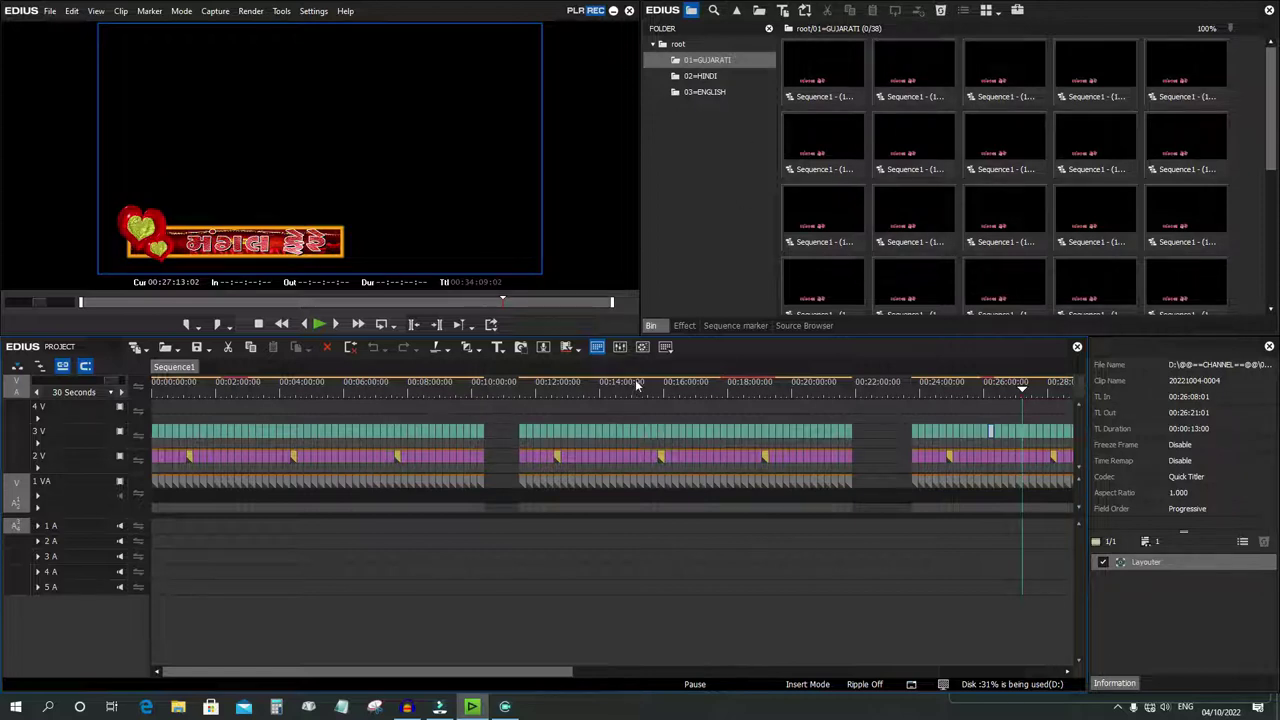
{"action": "left_click", "coordinate": [388, 384]}
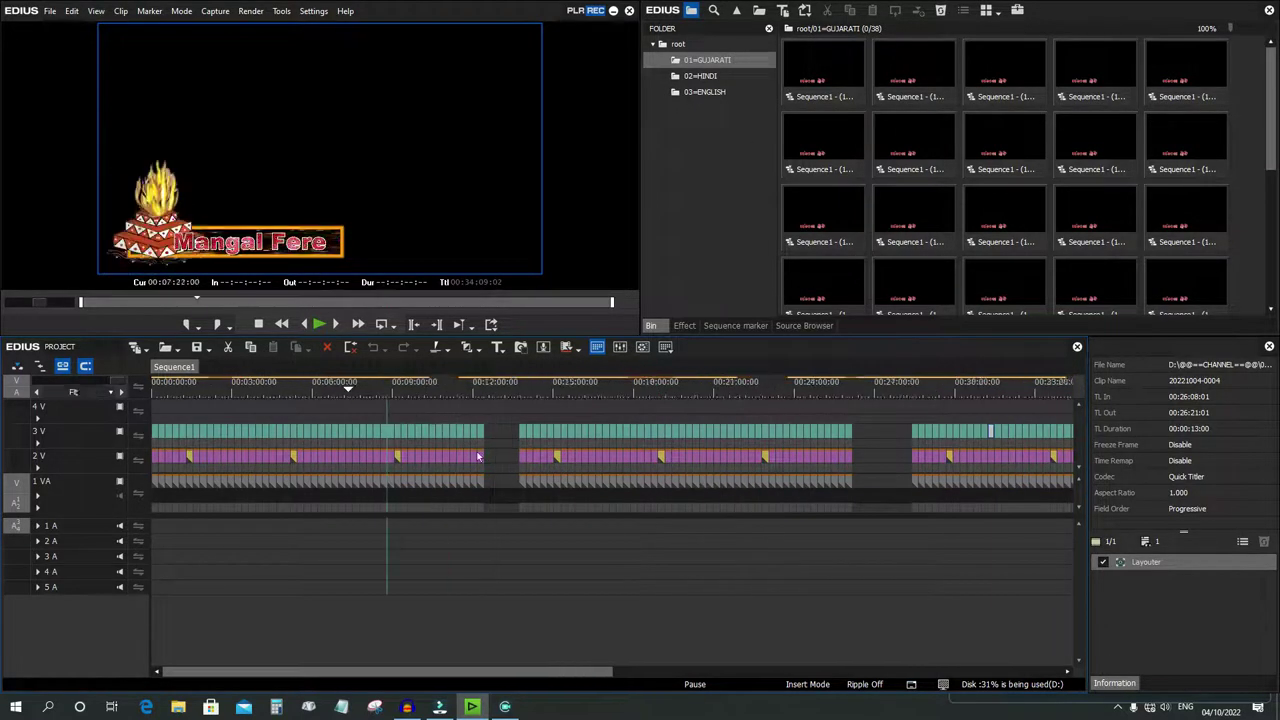
Delete all three groups of clips from the Sequence1 timeline and save the project
{"action": "scroll", "coordinate": [478, 457], "scroll_direction": "down", "scroll_amount": 1}
{"action": "left_click_drag", "start_coordinate": [757, 401], "coordinate": [513, 500]}
{"action": "left_click_drag", "start_coordinate": [57, 514], "coordinate": [12, 528]}
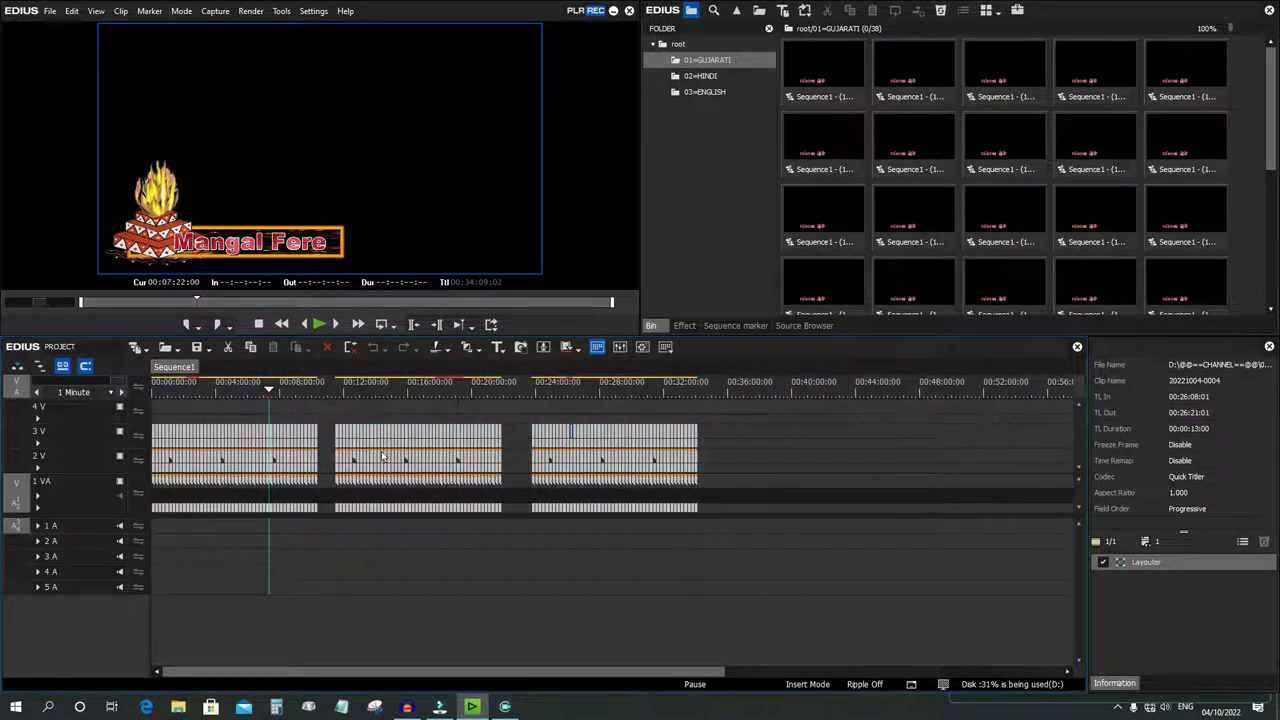
{"action": "key", "text": "Delete"}
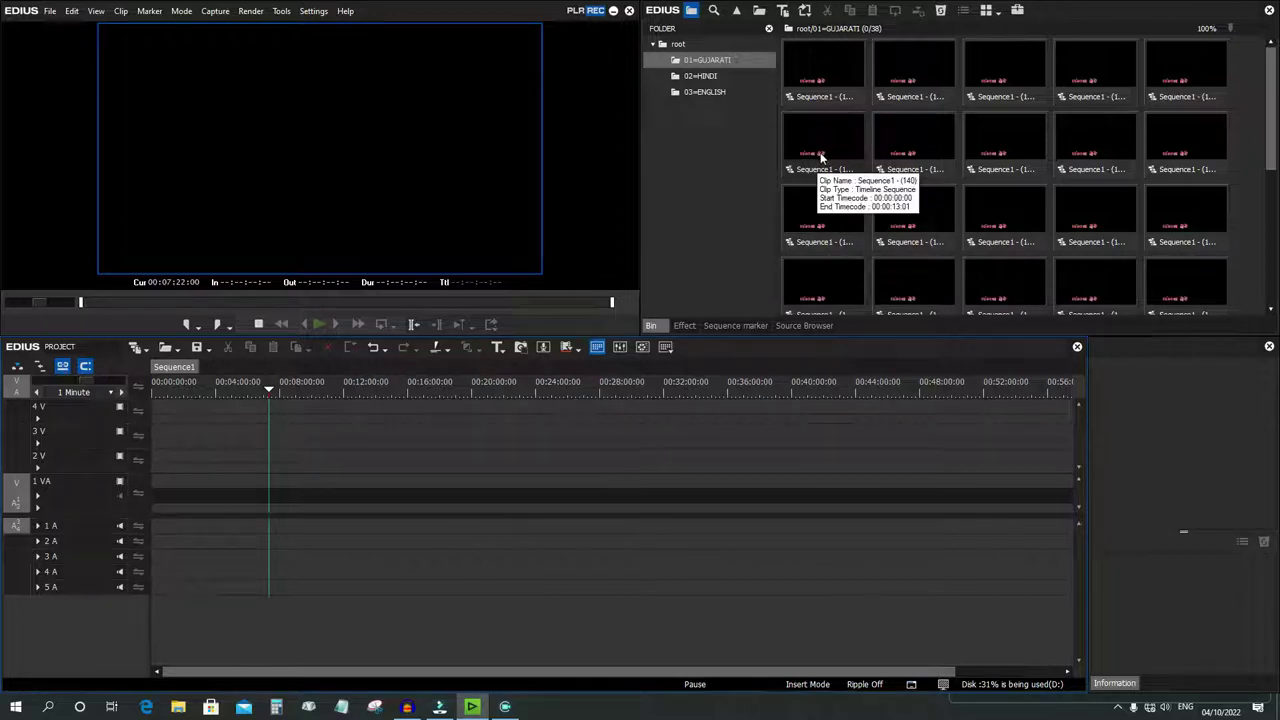
{"action": "key", "text": "ctrl+s"}
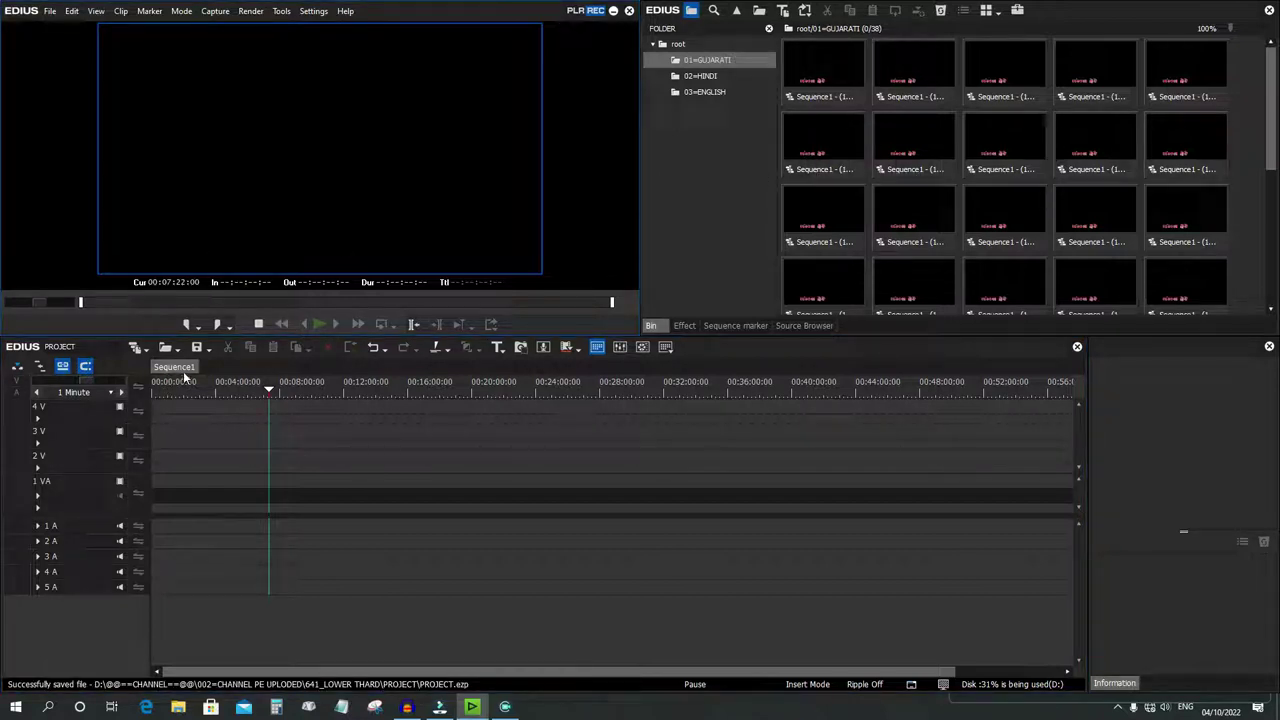
Create a new sequence and import the 00AVCS BACK 37 clip from the MIX BACK folder into the root bin
{"action": "left_click", "coordinate": [135, 347]}
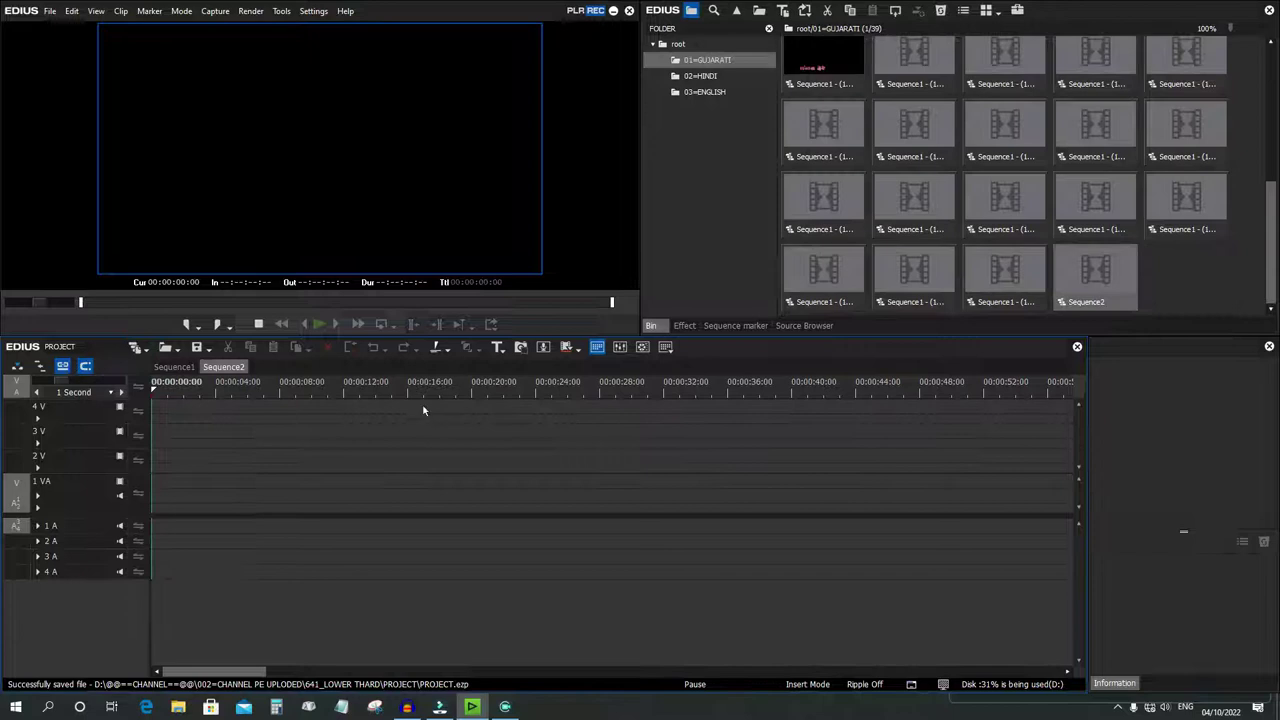
{"action": "left_click", "coordinate": [679, 45]}
{"action": "double_click", "coordinate": [1088, 137]}
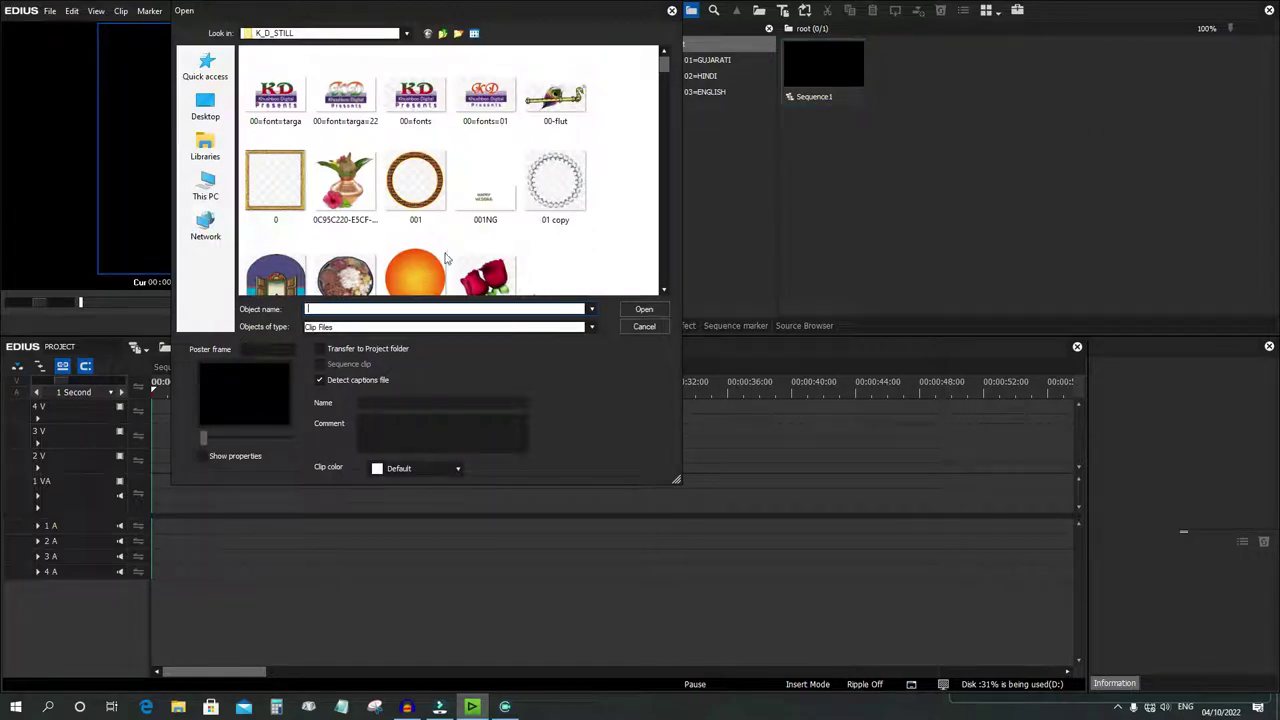
{"action": "scroll", "coordinate": [447, 258], "scroll_direction": "down", "scroll_amount": 3}
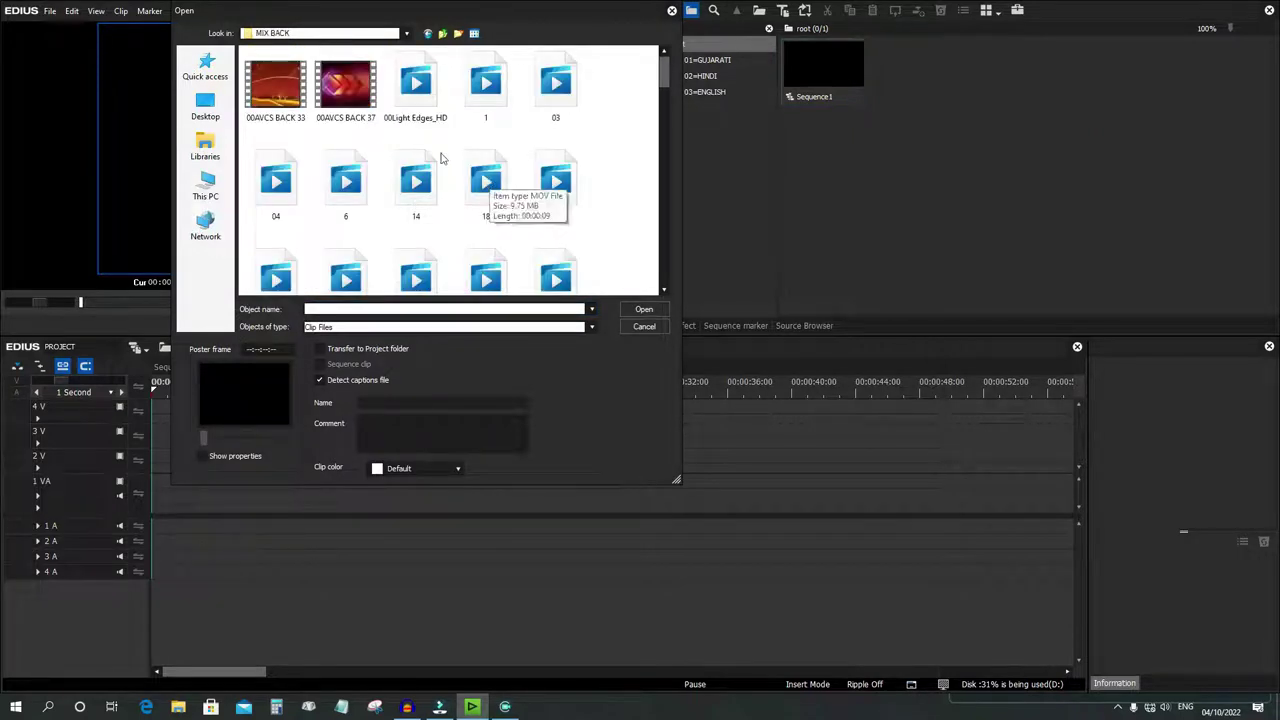
{"action": "double_click", "coordinate": [350, 85]}
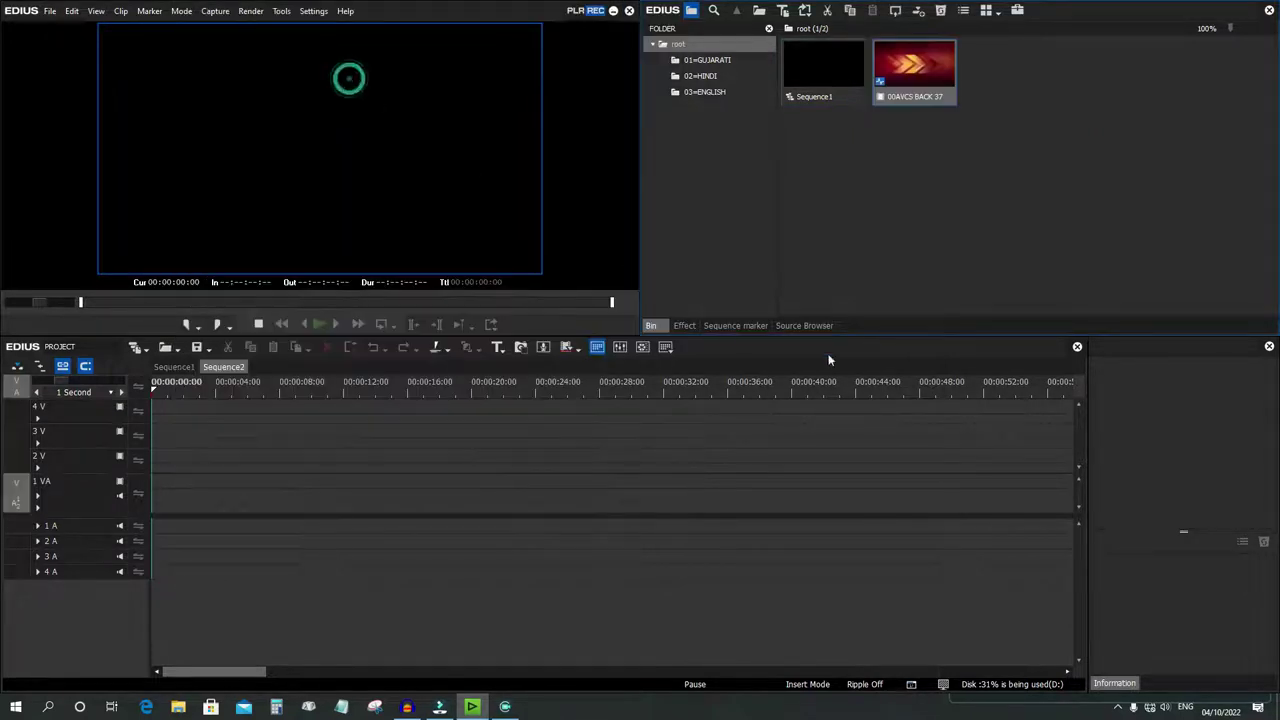
Place 00AVCS BACK 37 on track 1 VA at about 00:00:13:22 and the Gujarati title Sequence1 - (142) above it on 2 V
{"action": "left_click_drag", "start_coordinate": [928, 74], "coordinate": [374, 489]}
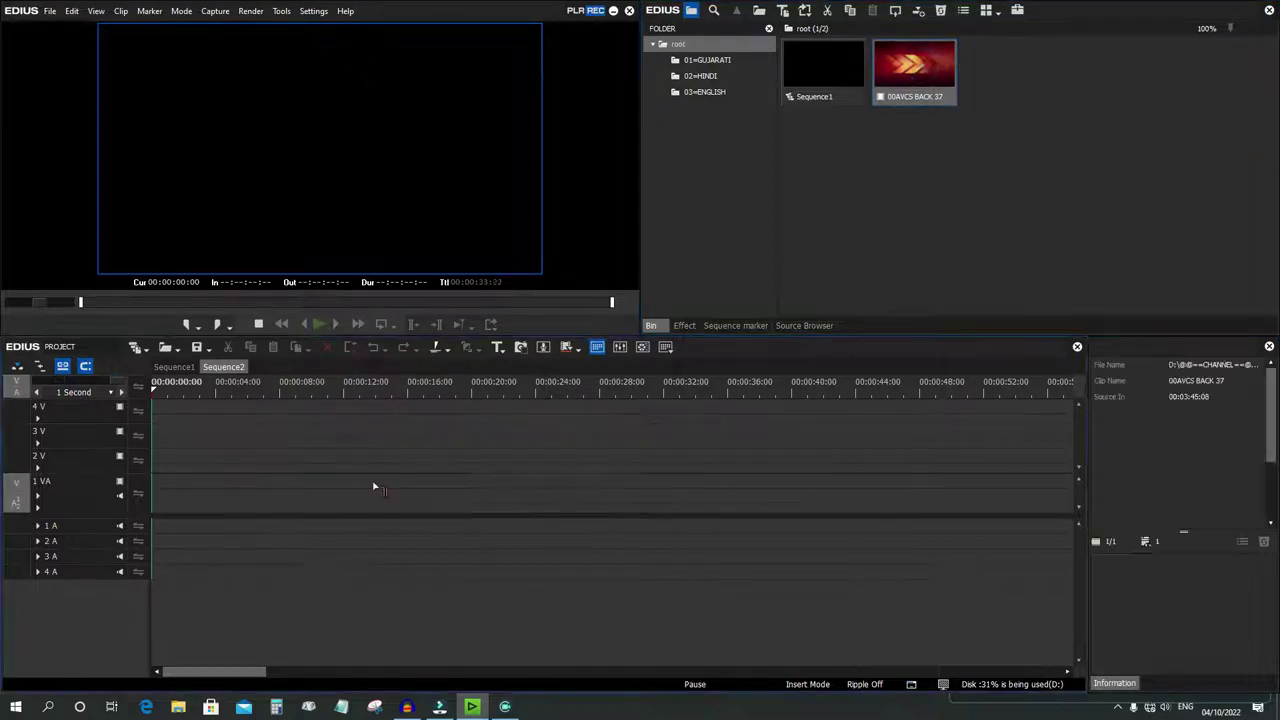
{"action": "left_click_drag", "start_coordinate": [388, 391], "coordinate": [416, 403]}
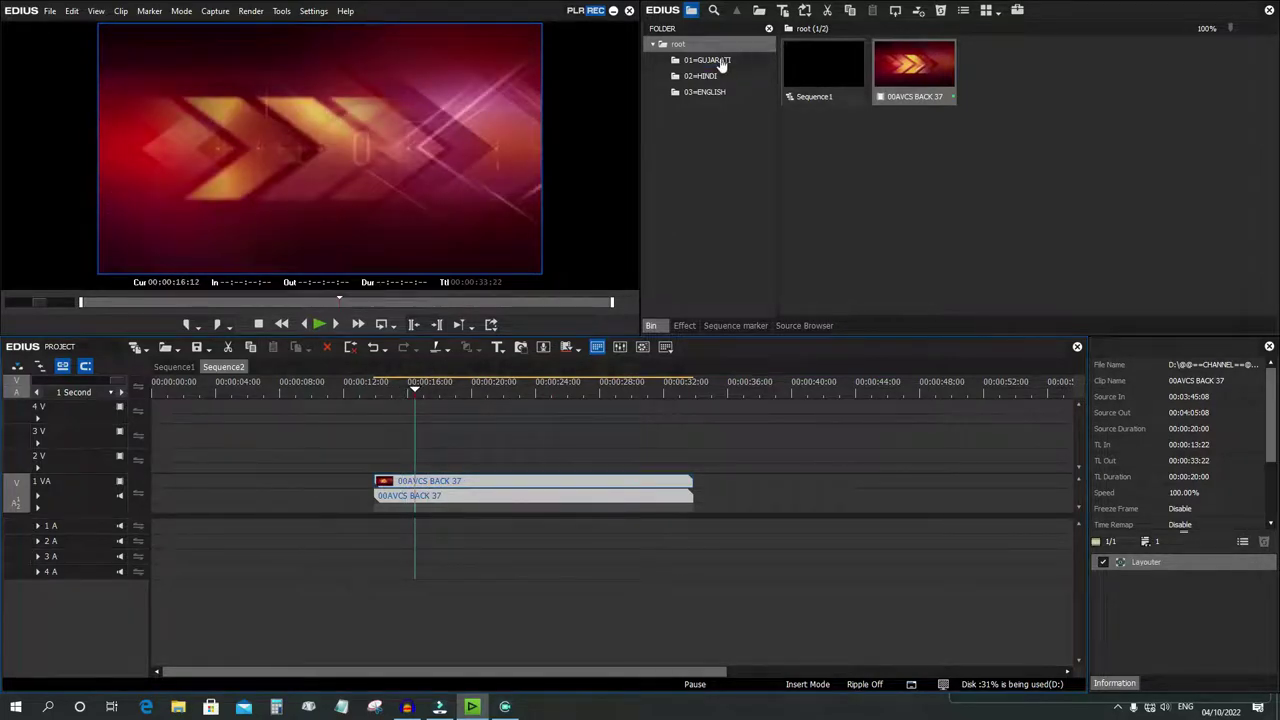
{"action": "left_click", "coordinate": [720, 61]}
{"action": "left_click_drag", "start_coordinate": [999, 136], "coordinate": [391, 462]}
Play the Gujarati title over the background from its start in a full-screen preview
{"action": "left_click", "coordinate": [385, 389]}
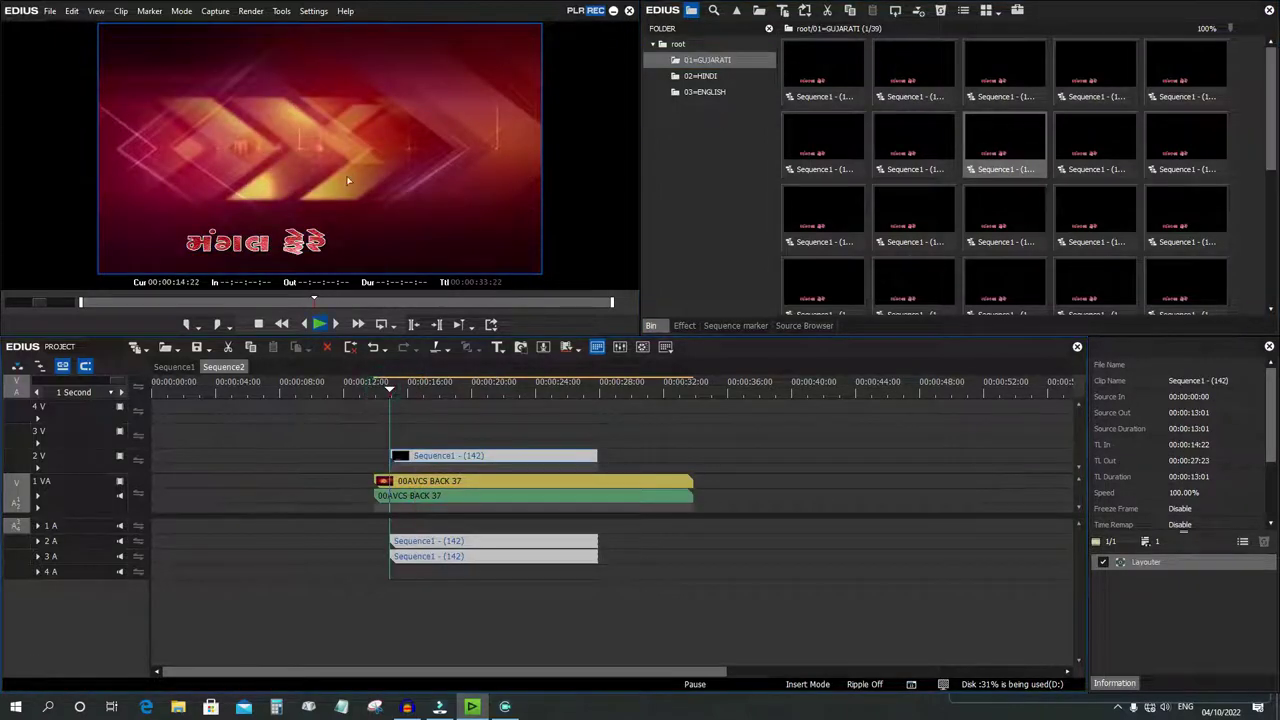
{"action": "key", "text": "space"}
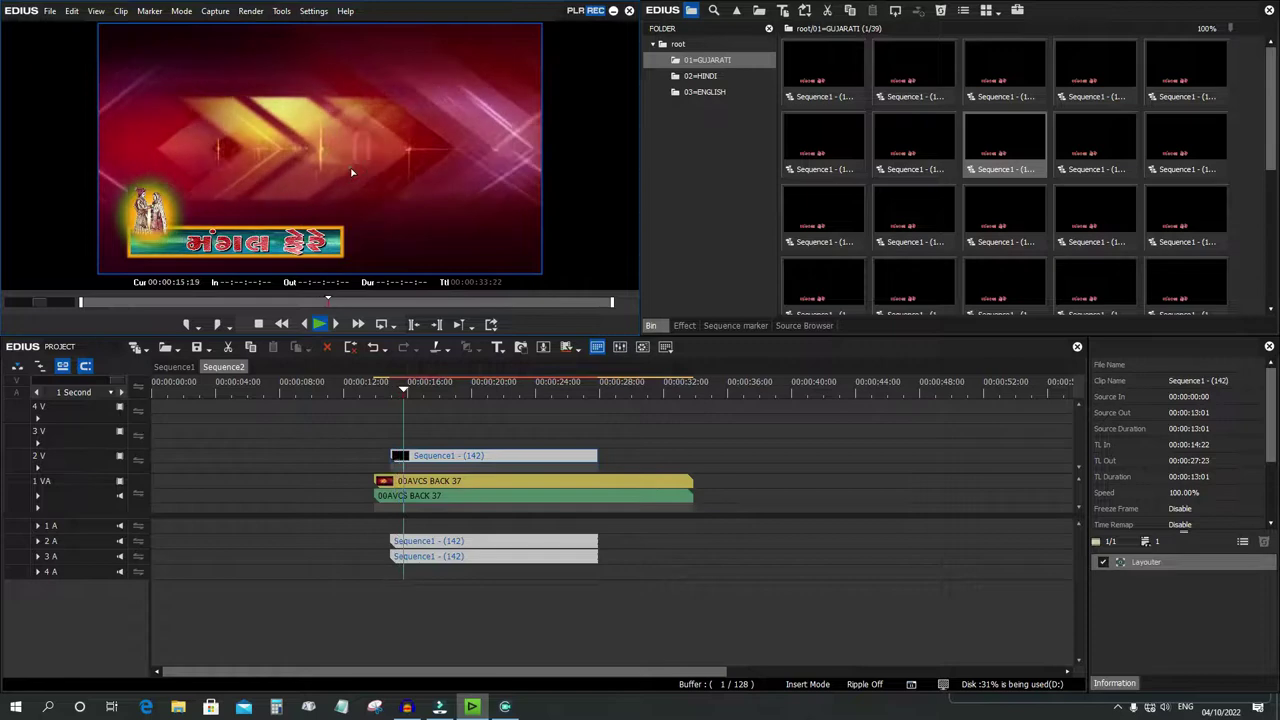
{"action": "double_click", "coordinate": [352, 171]}
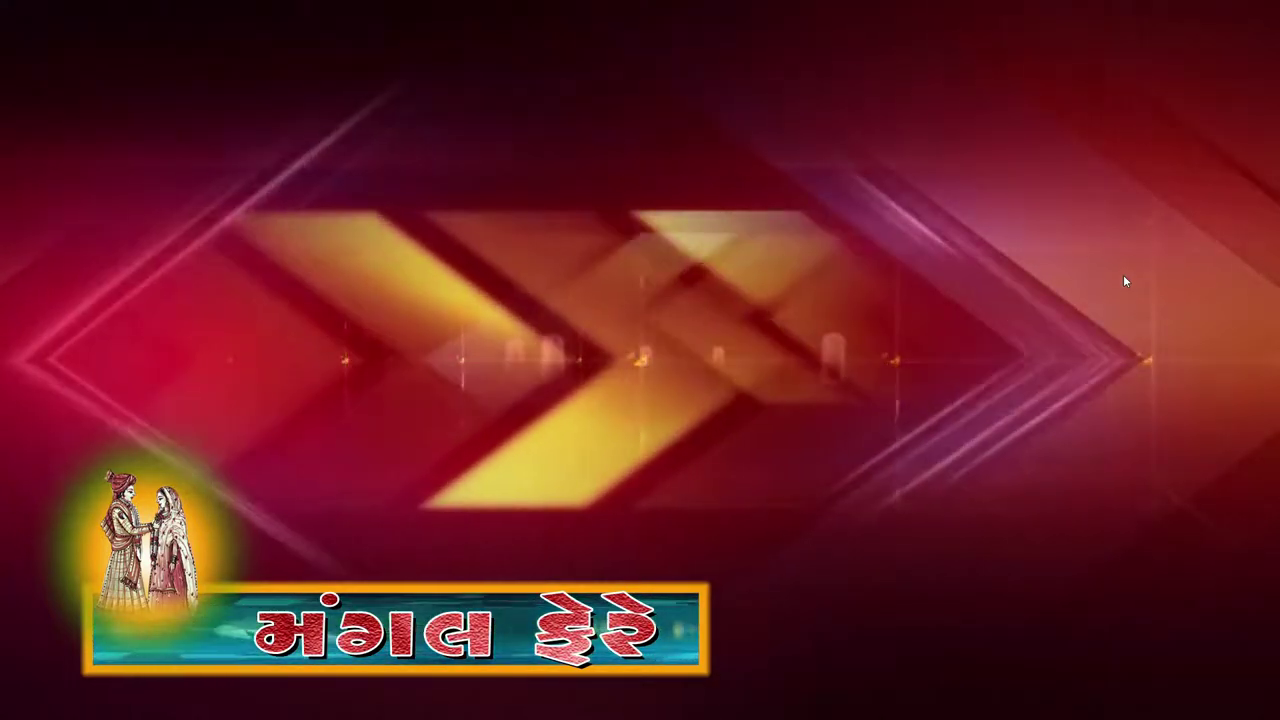
{"action": "key", "text": "Escape"}
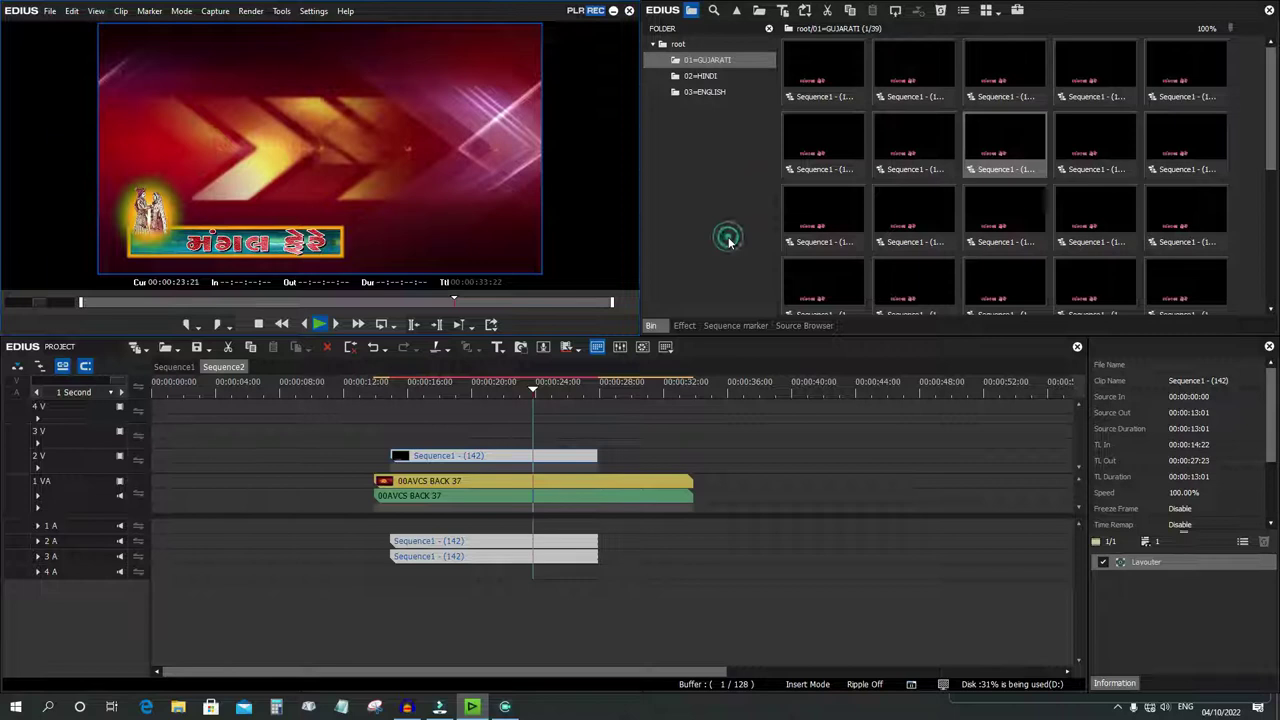
Move the background clip to about 00:00:24:20 and place the Hindi title Sequence1 - (96) above it on 2 V
{"action": "left_click", "coordinate": [712, 77]}
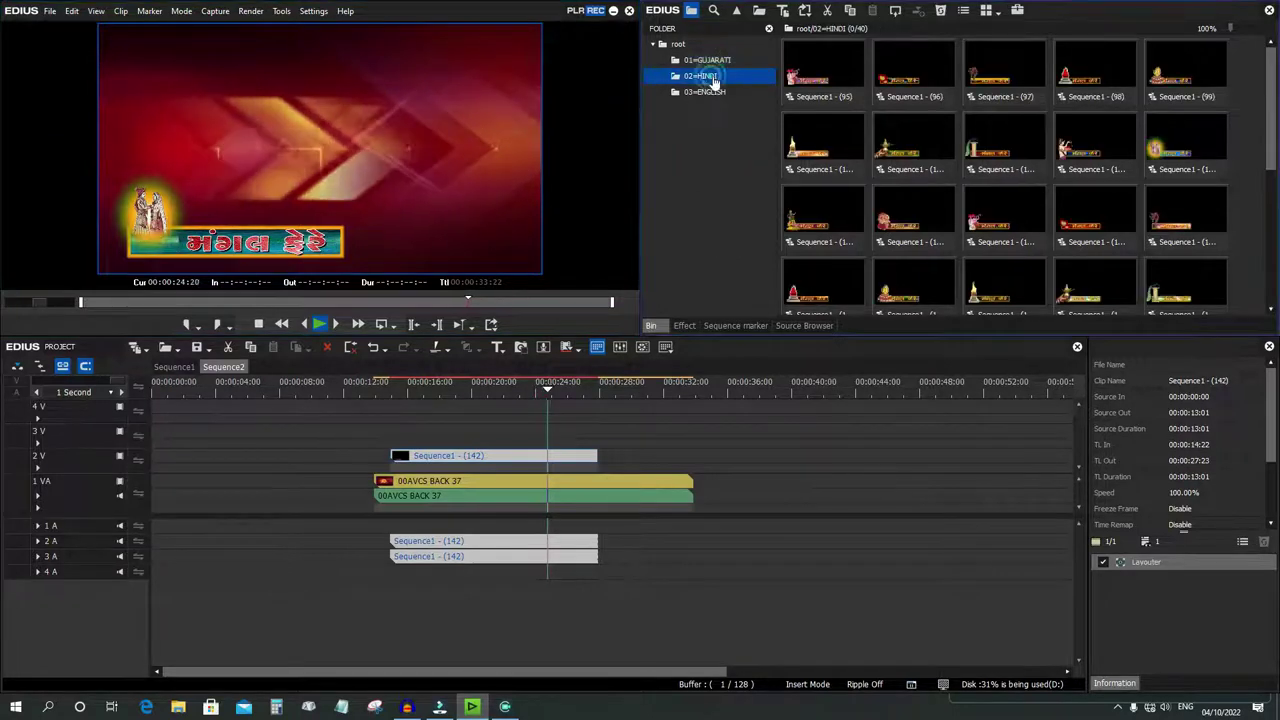
{"action": "left_click_drag", "start_coordinate": [676, 483], "coordinate": [857, 494]}
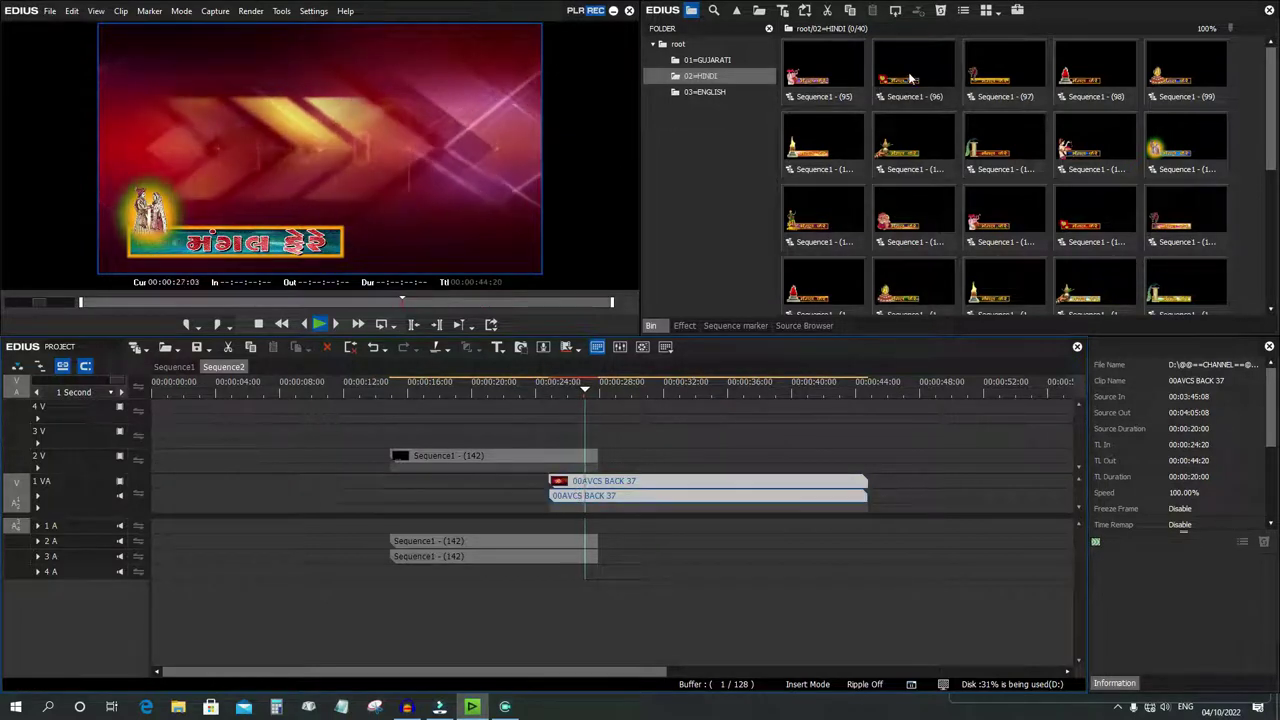
{"action": "left_click_drag", "start_coordinate": [910, 78], "coordinate": [645, 472]}
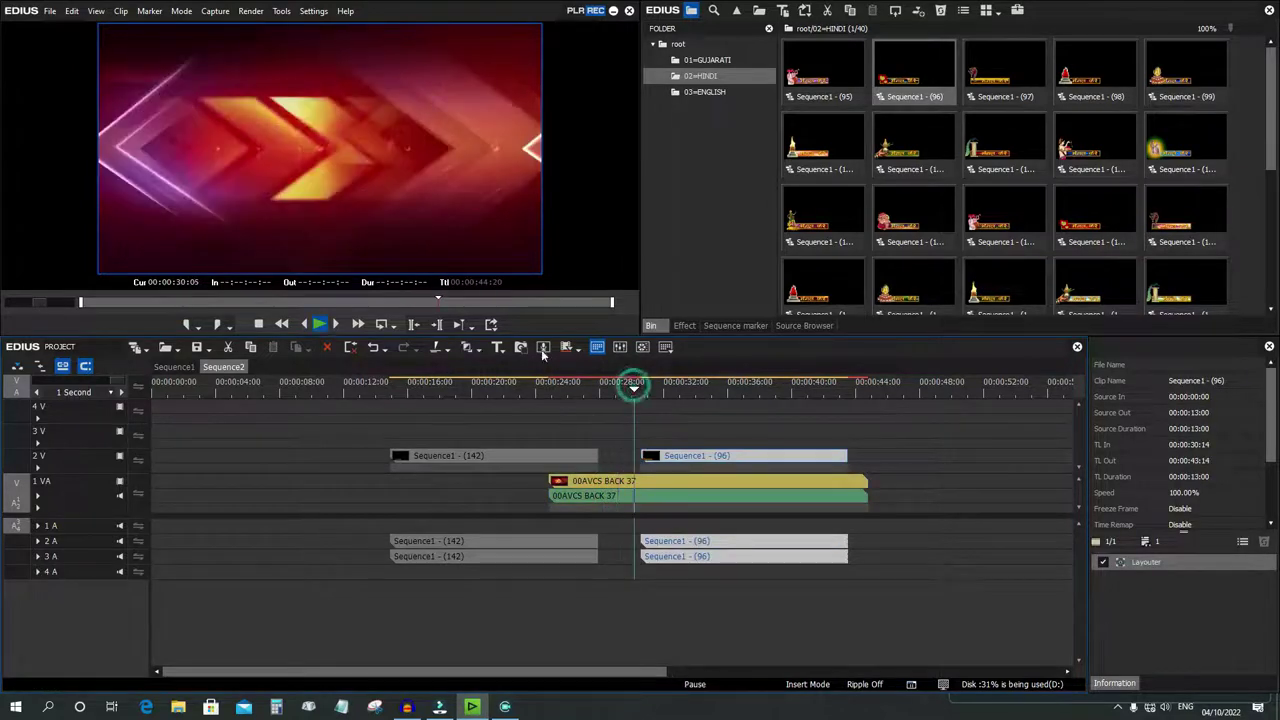
Preview the Hindi title over the background in full screen
{"action": "key", "text": "F11"}
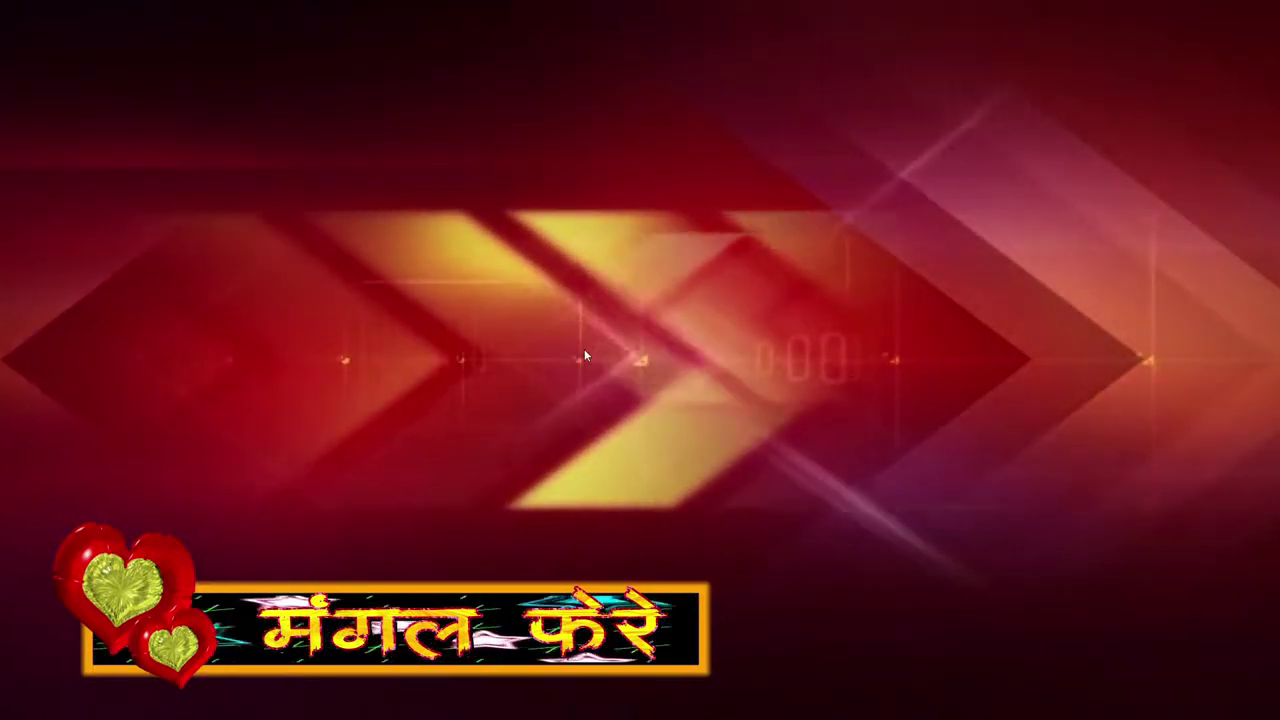
{"action": "left_click", "coordinate": [575, 331]}
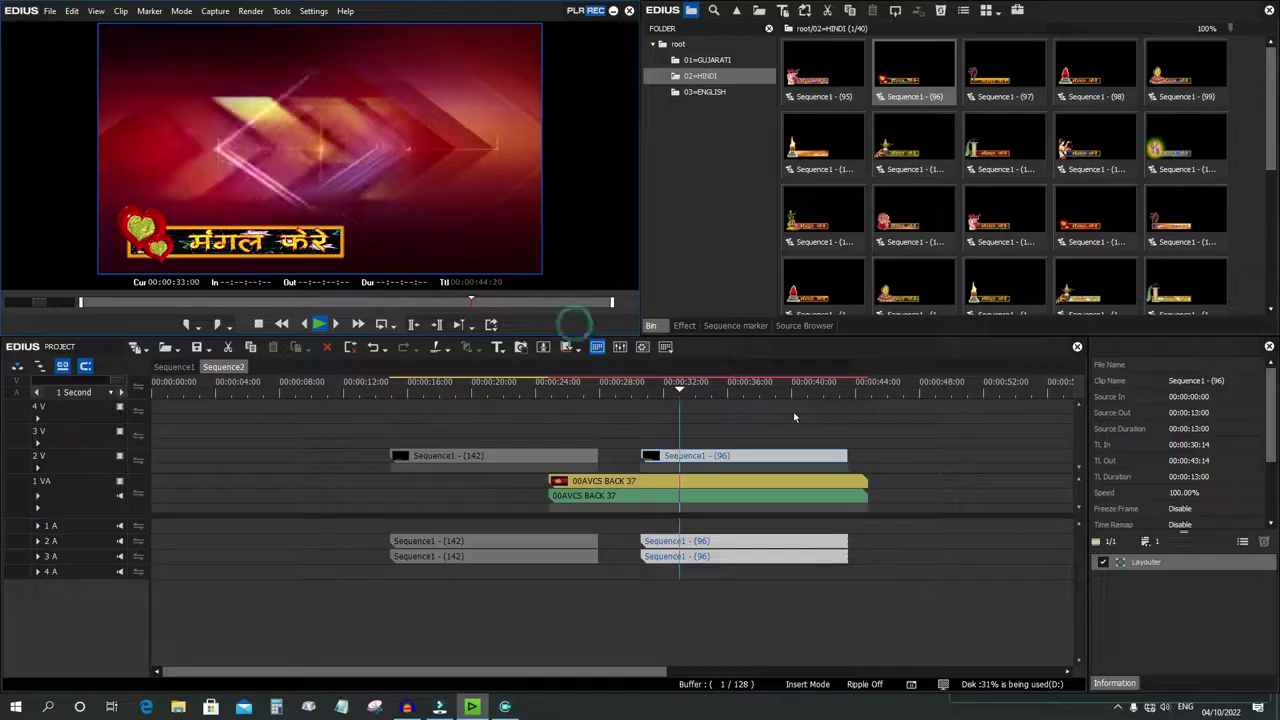
Delete the Gujarati and Hindi title clips and place the English title Sequence1 - (91) on 2 V at about 00:00:29:17
{"action": "left_click_drag", "start_coordinate": [331, 417], "coordinate": [975, 463]}
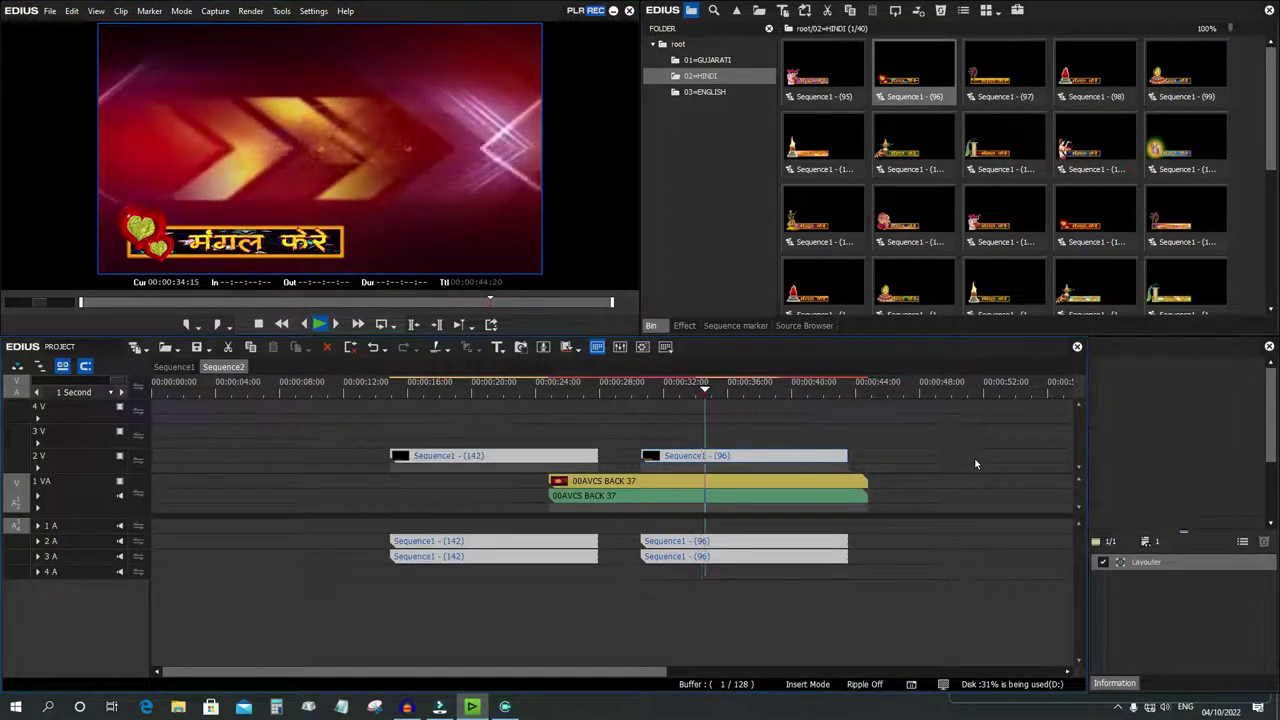
{"action": "key", "text": "Delete"}
{"action": "left_click", "coordinate": [700, 92]}
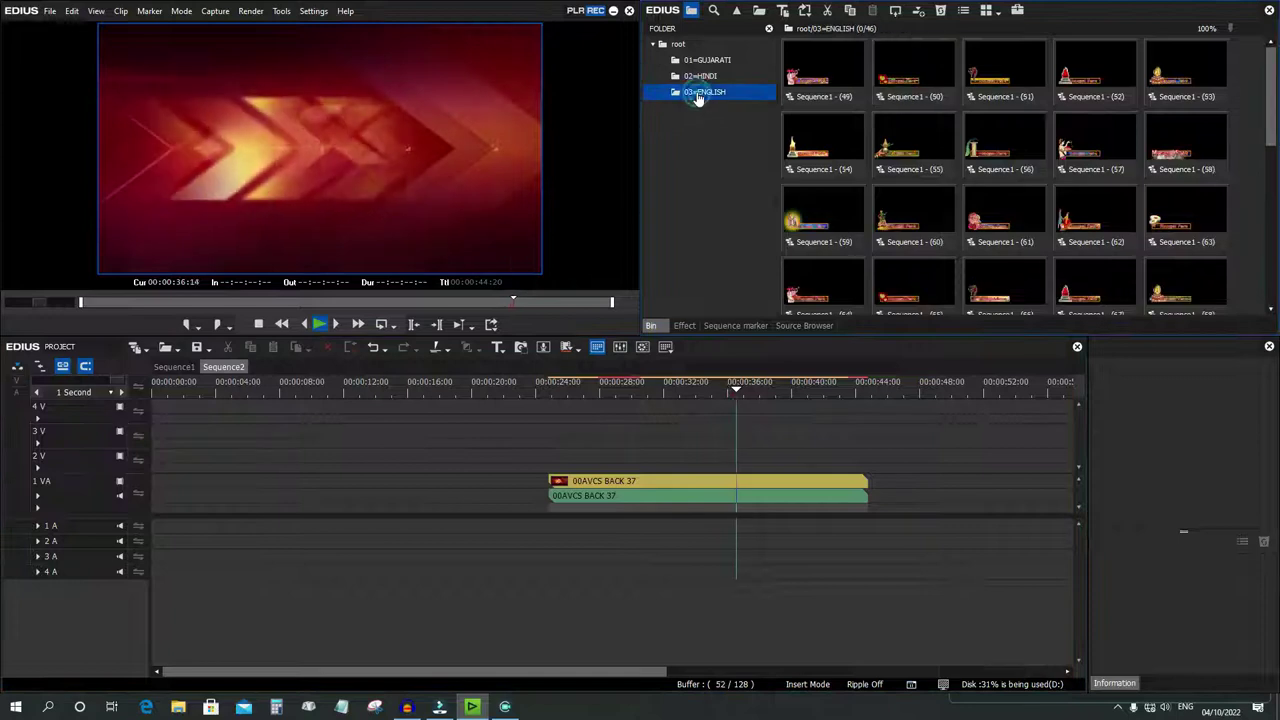
{"action": "scroll", "coordinate": [1190, 292], "scroll_direction": "down", "scroll_amount": 5}
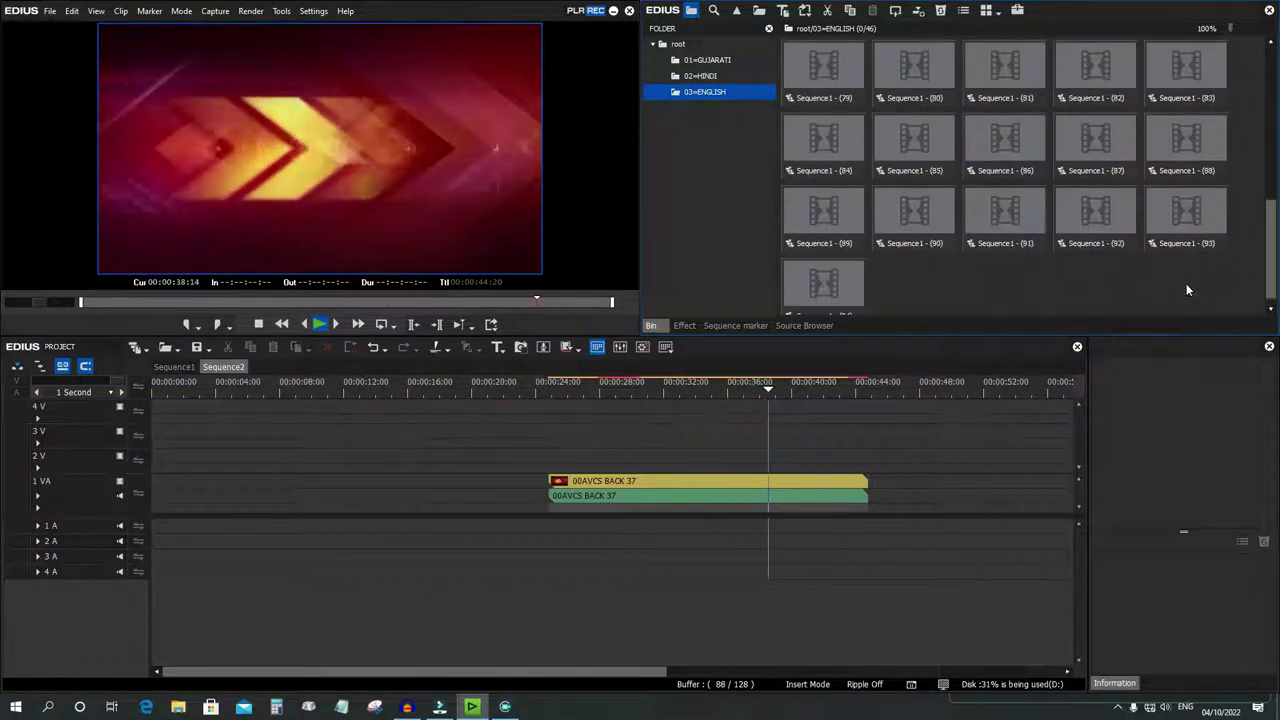
{"action": "left_click_drag", "start_coordinate": [1009, 202], "coordinate": [628, 457]}
Play the English title over the background in a full-screen preview, starting just before the title
{"action": "left_click", "coordinate": [603, 383]}
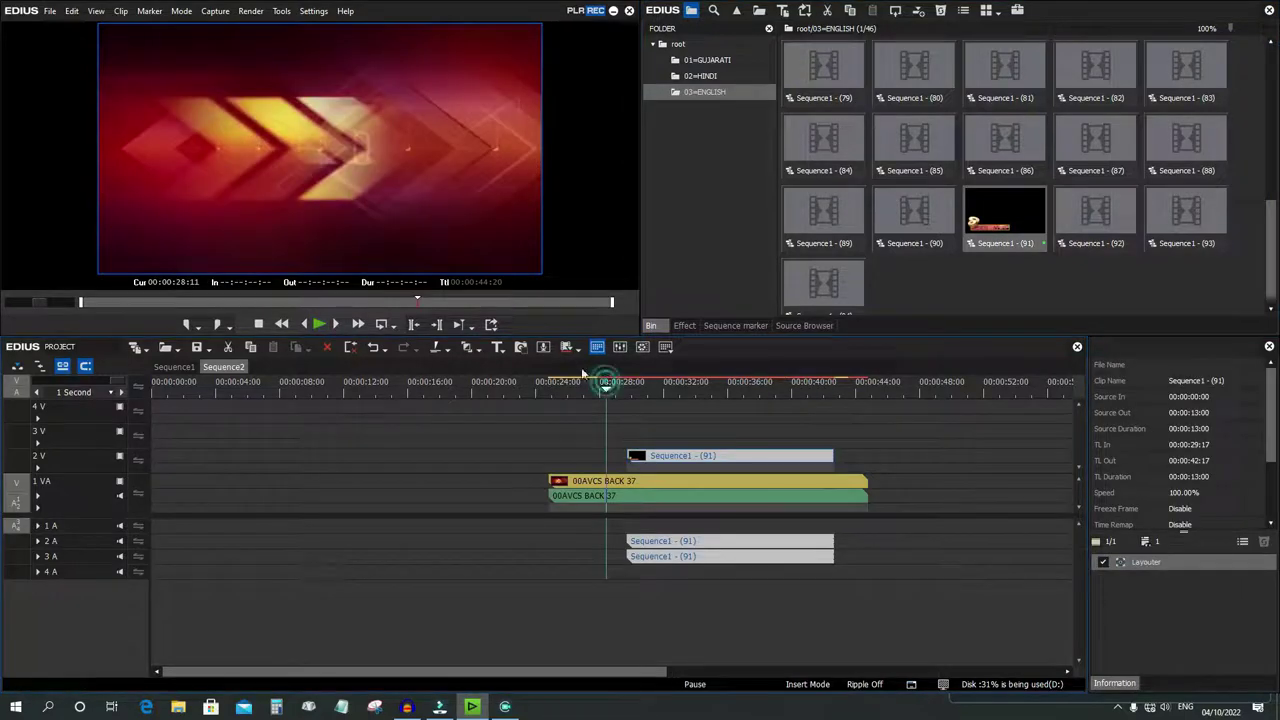
{"action": "key", "text": "ctrl+F11"}
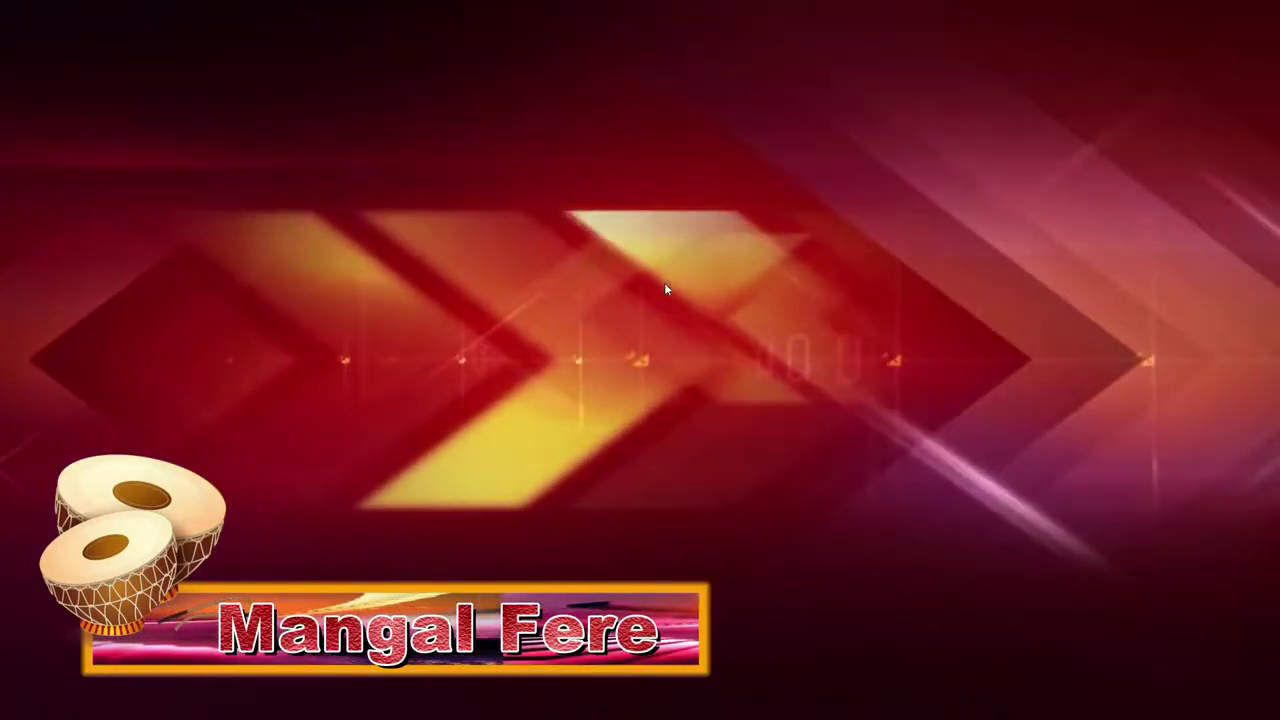
{"action": "key", "text": "Escape"}
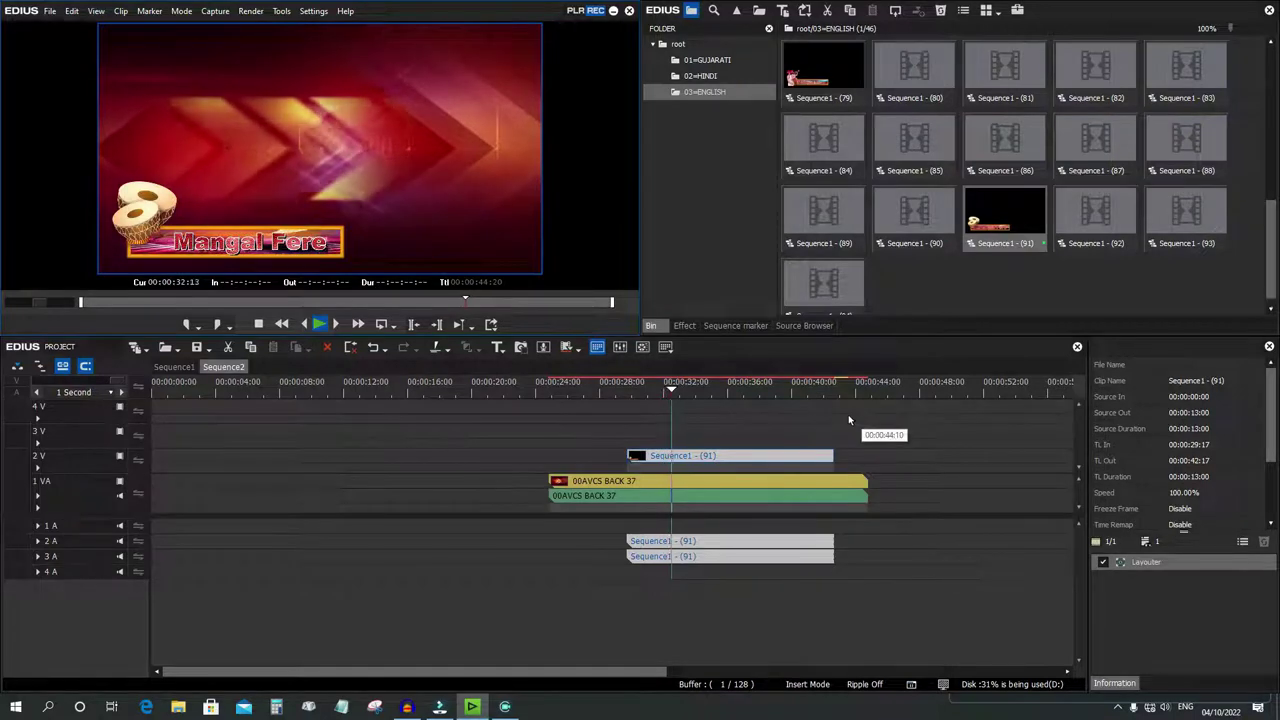
Switch to Wondershare Filmora
{"action": "left_click", "coordinate": [439, 707]}
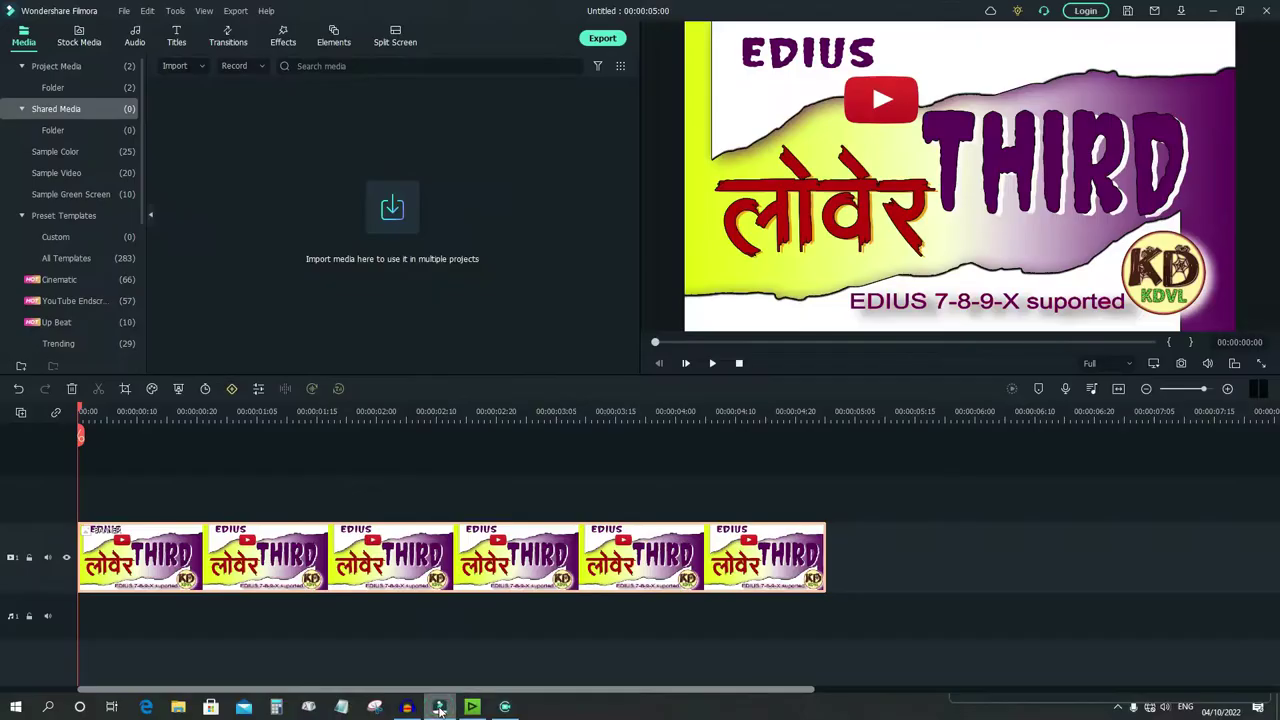